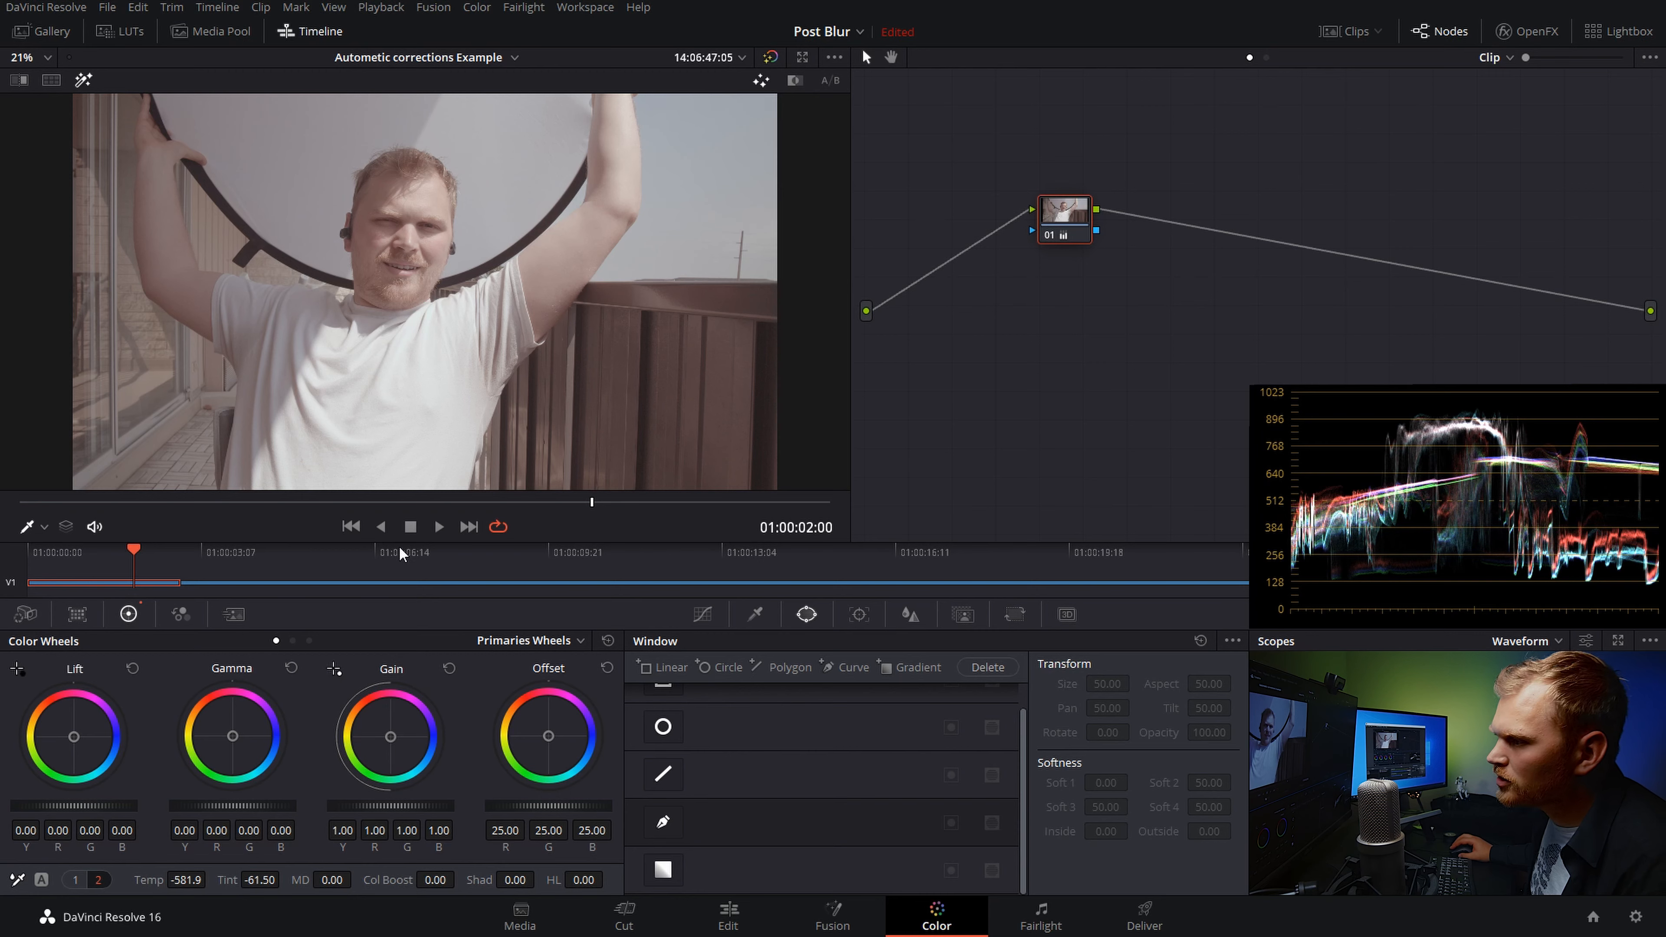
- Set the window clip's black point by sampling the dark area beside the doorway in the frame at 01:00:04:21
{"action": "left_click", "coordinate": [398, 546]}
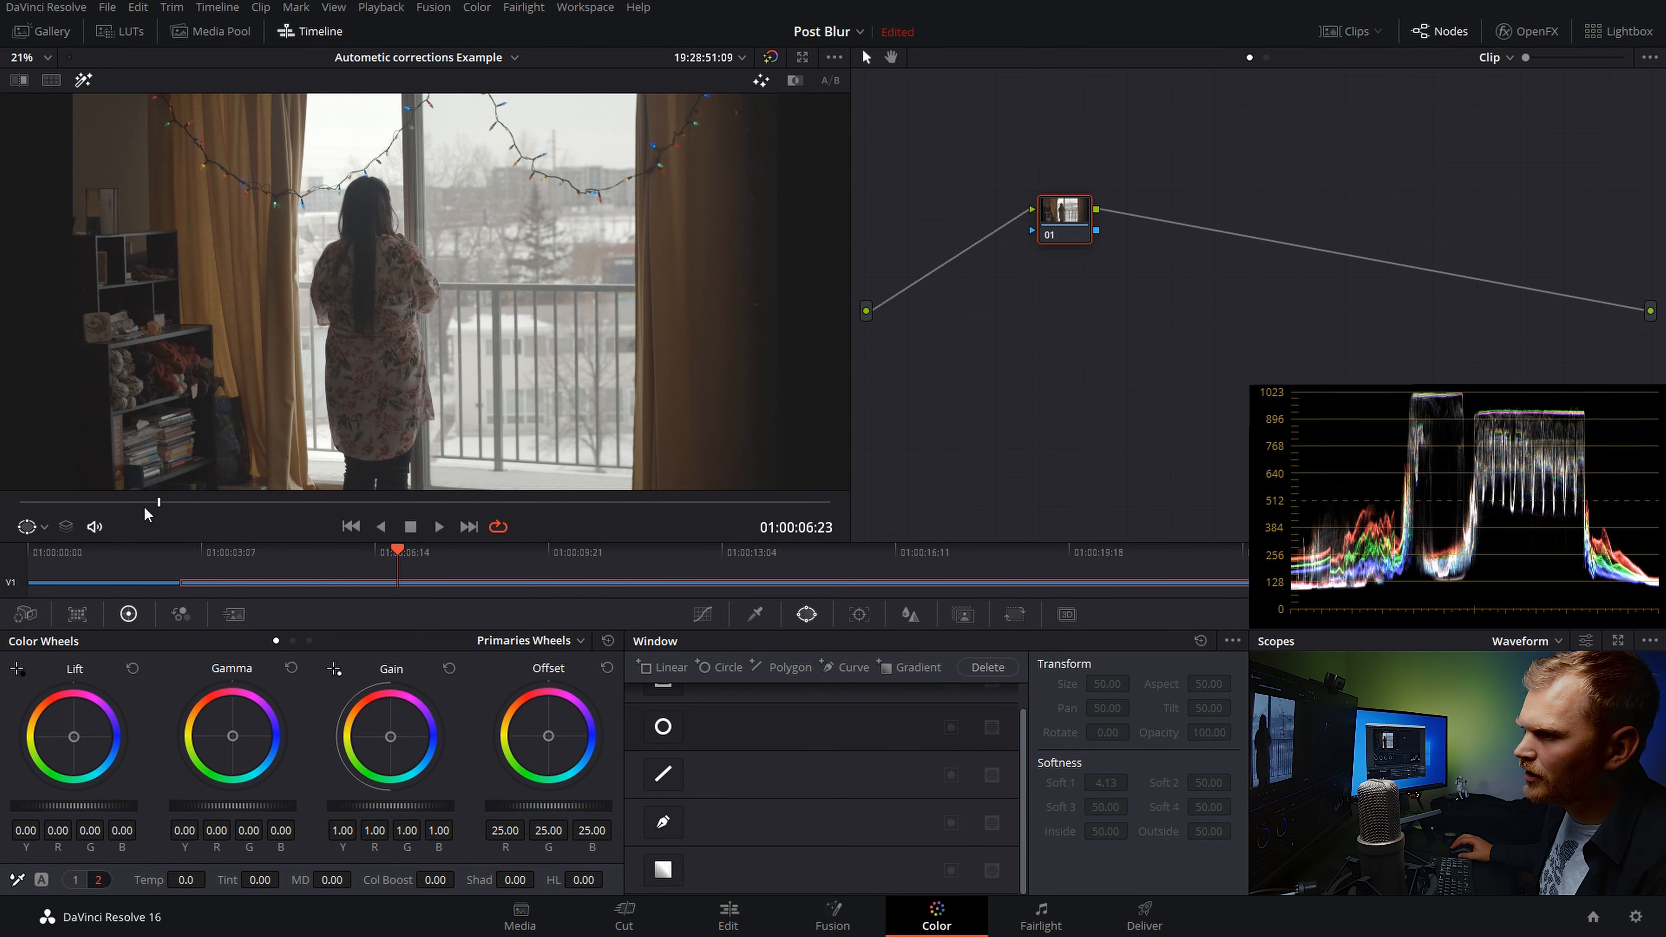
{"action": "left_click_drag", "start_coordinate": [159, 505], "coordinate": [251, 511]}
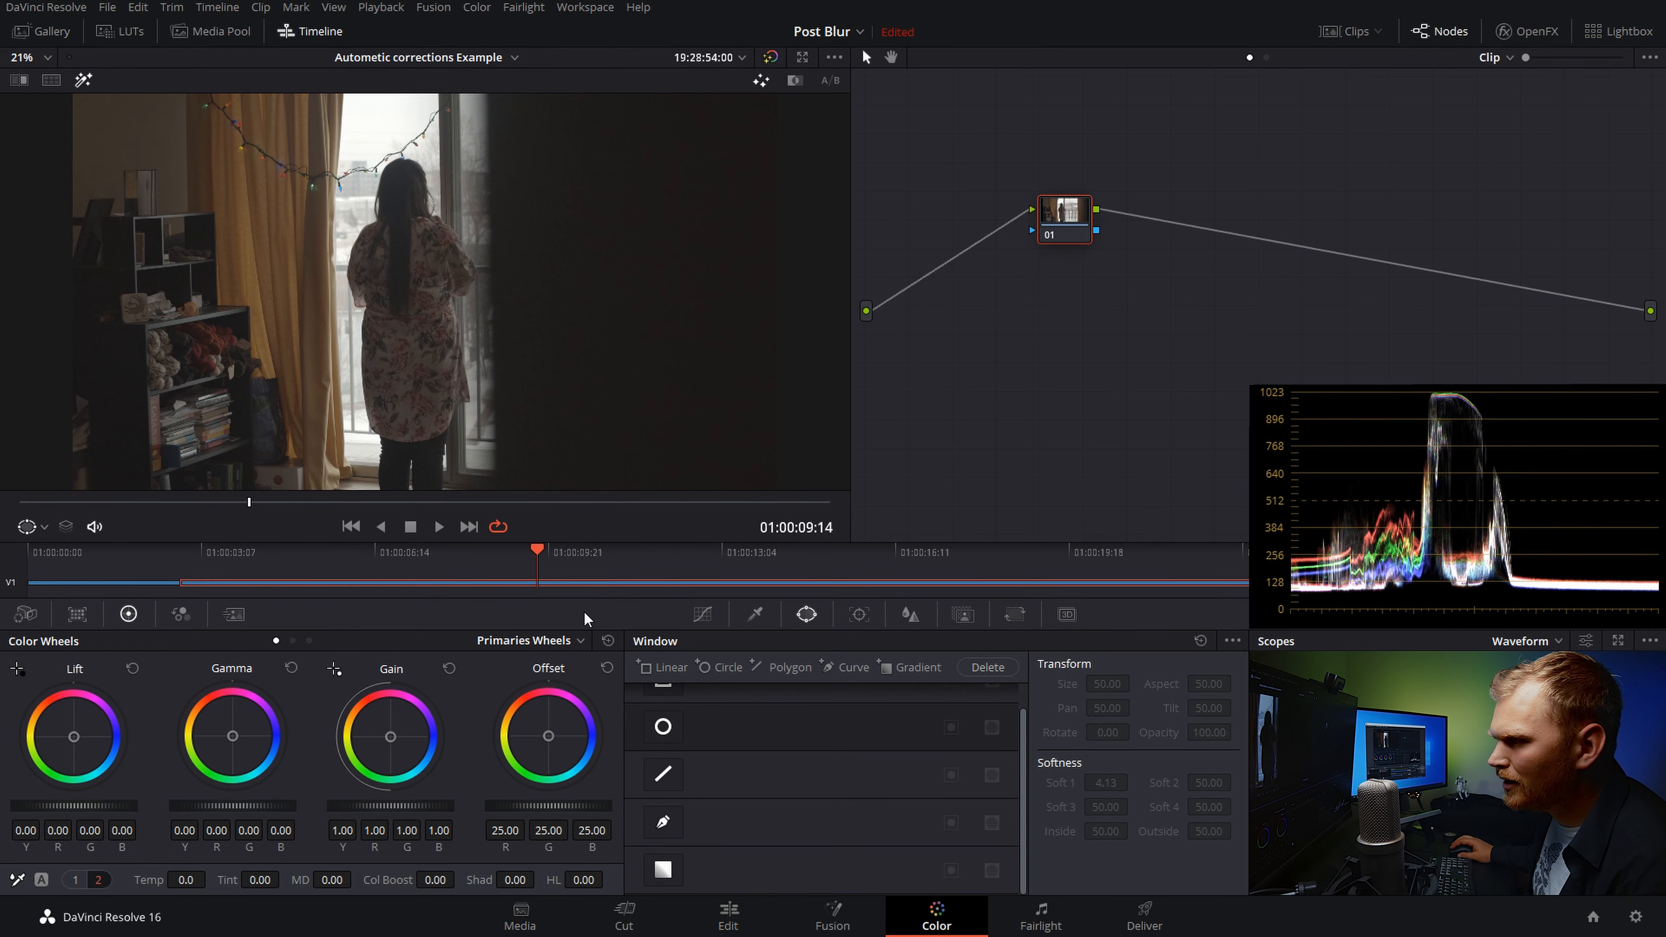
{"action": "mouse_move", "coordinate": [532, 560]}
{"action": "left_mouse_down"}
{"action": "mouse_move", "coordinate": [582, 554]}
{"action": "mouse_move", "coordinate": [512, 554]}
{"action": "left_mouse_up"}
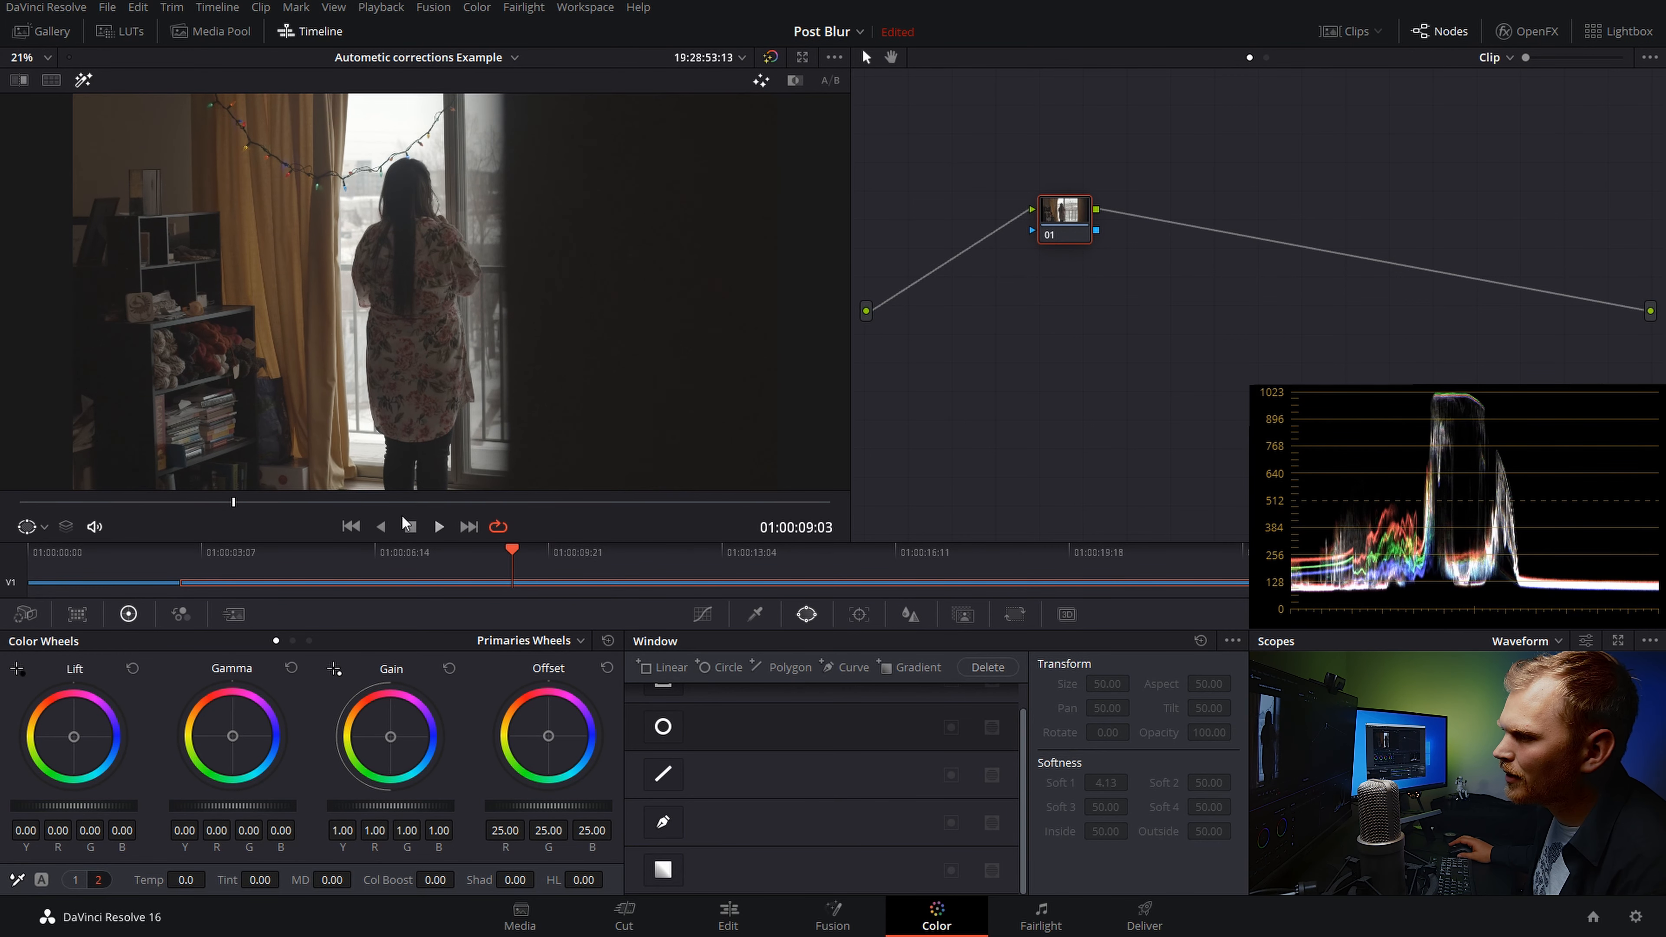
{"action": "left_click_drag", "start_coordinate": [365, 503], "coordinate": [90, 504]}
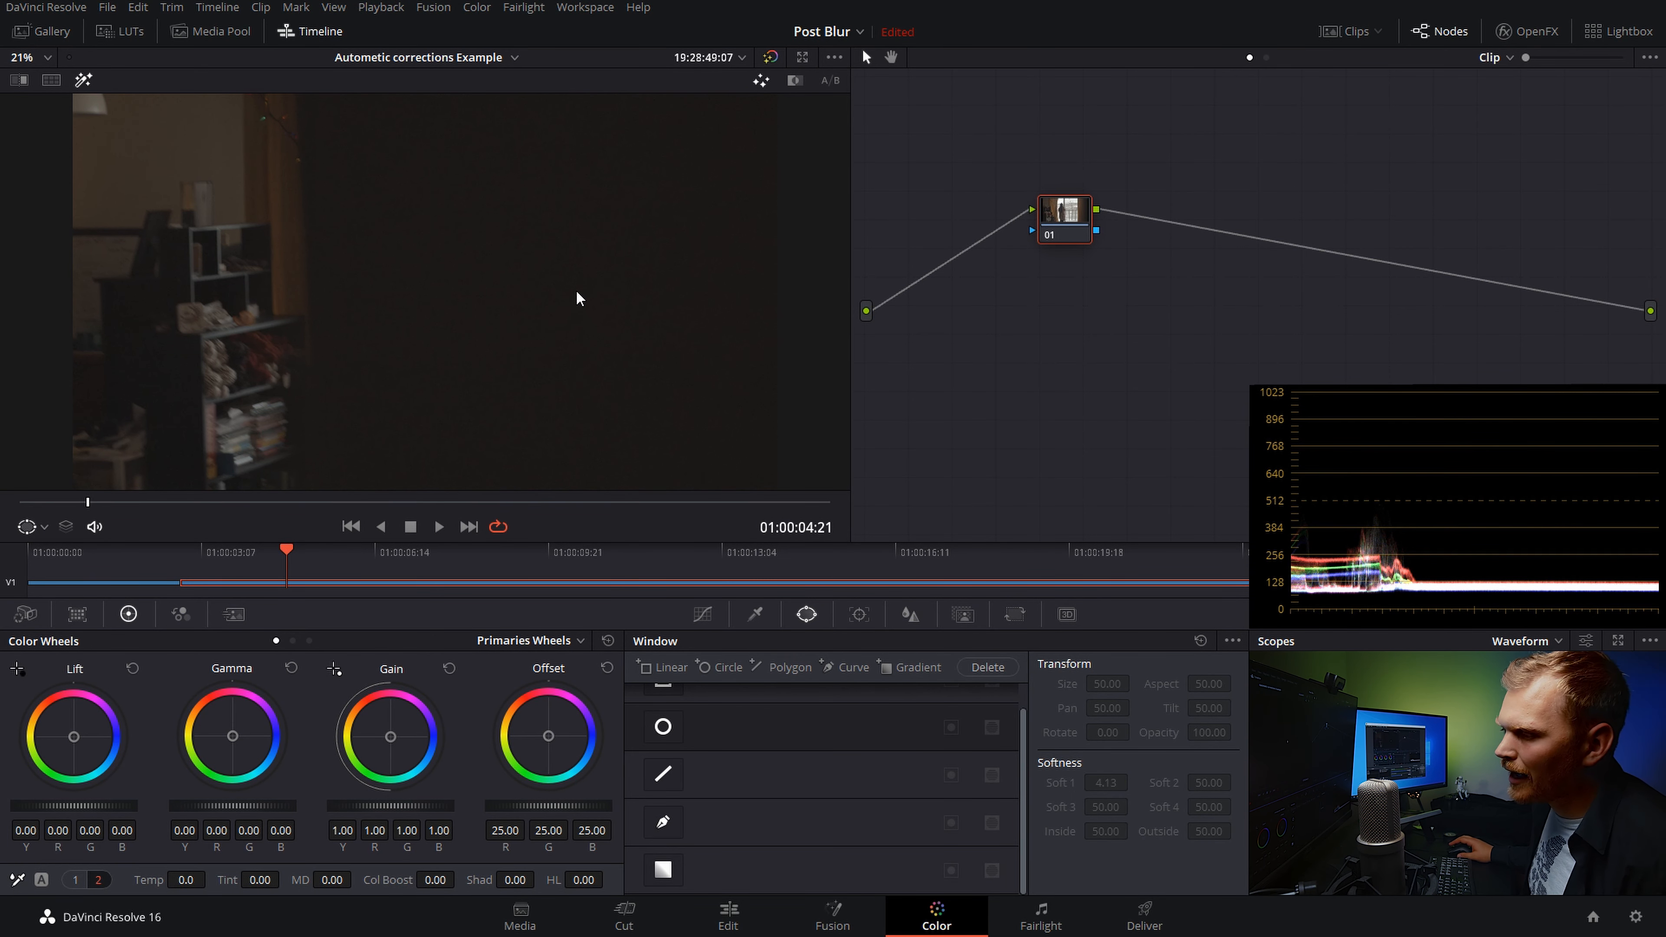
{"action": "left_click", "coordinate": [17, 668]}
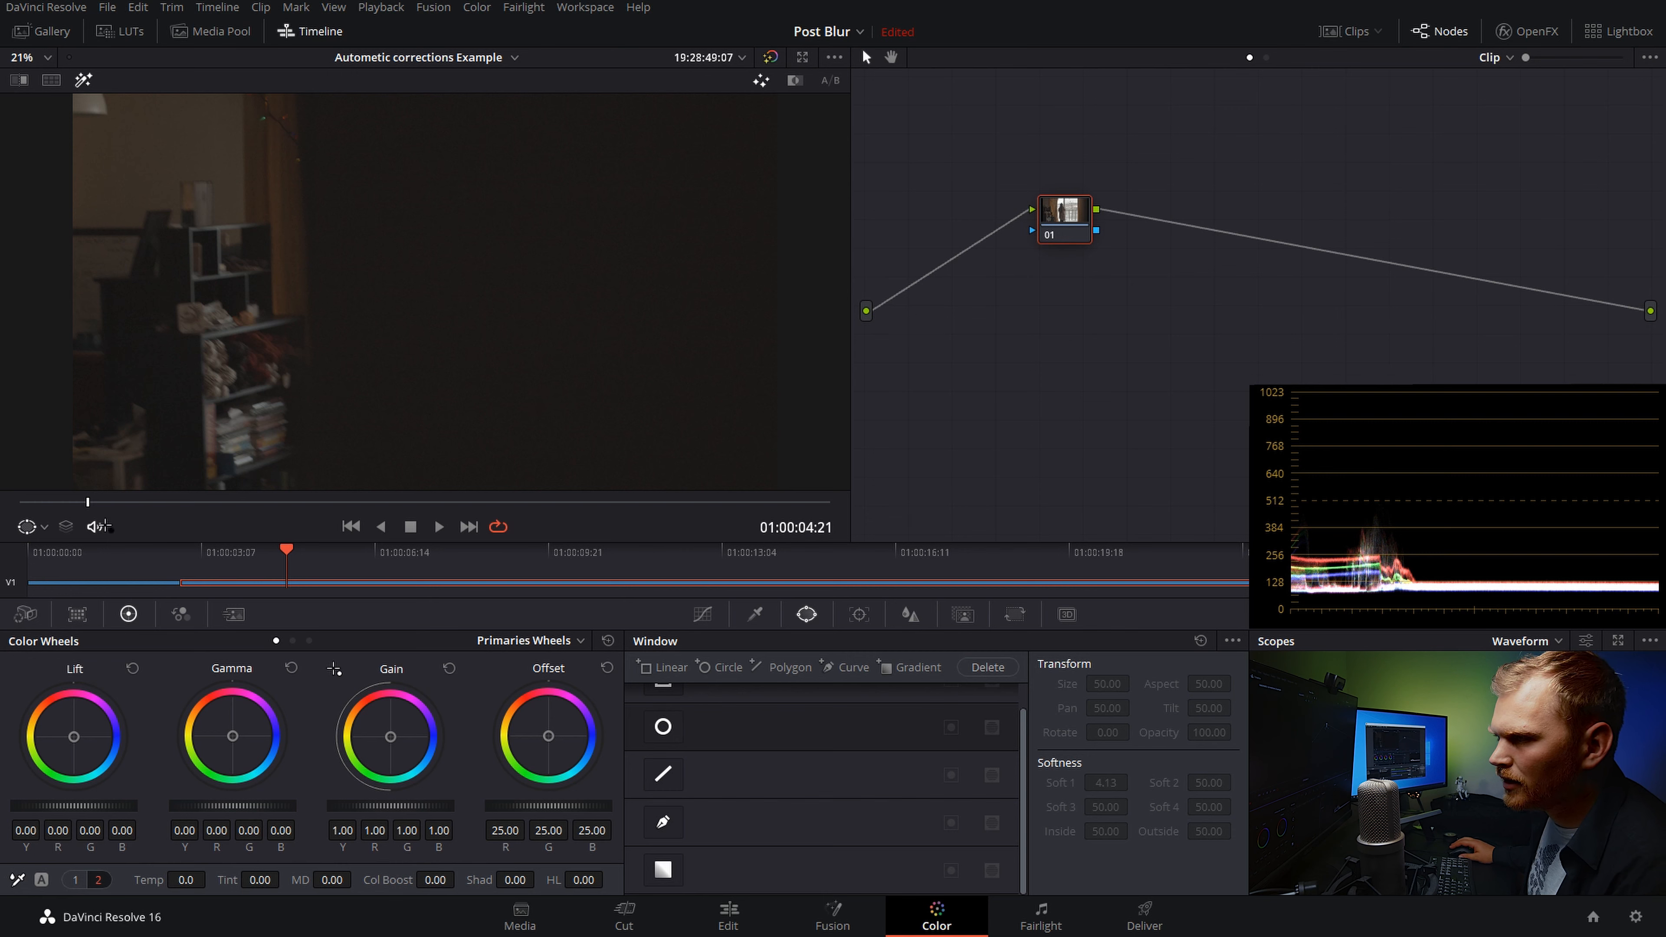
{"action": "left_click", "coordinate": [477, 307]}
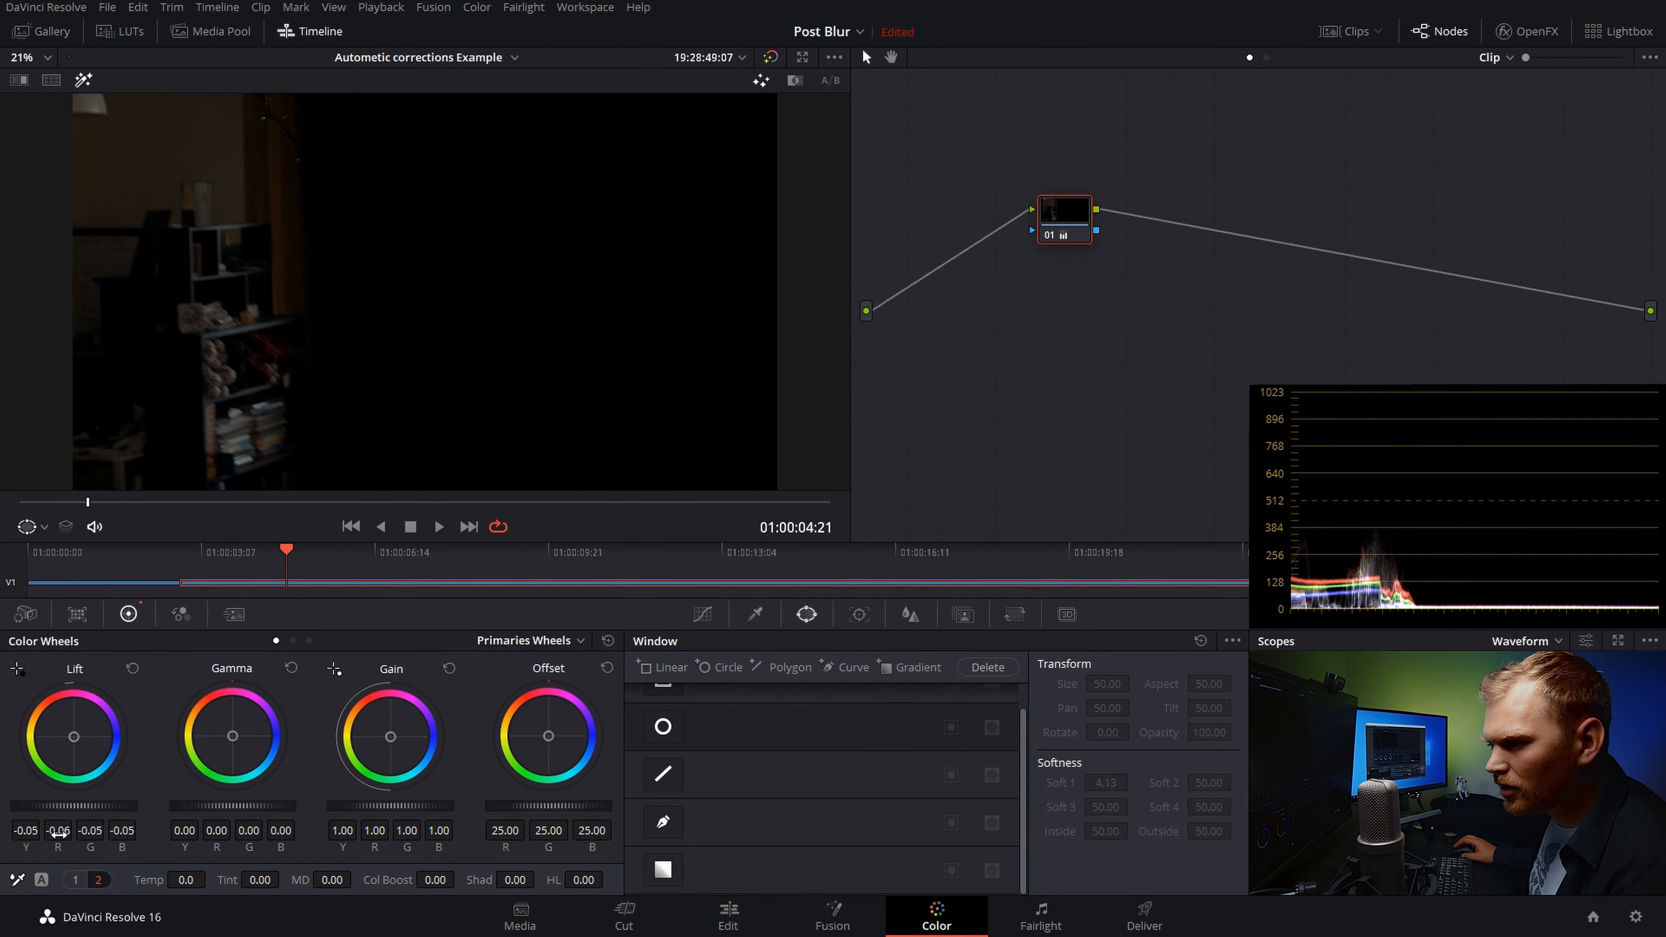
{"action": "left_click", "coordinate": [17, 668]}
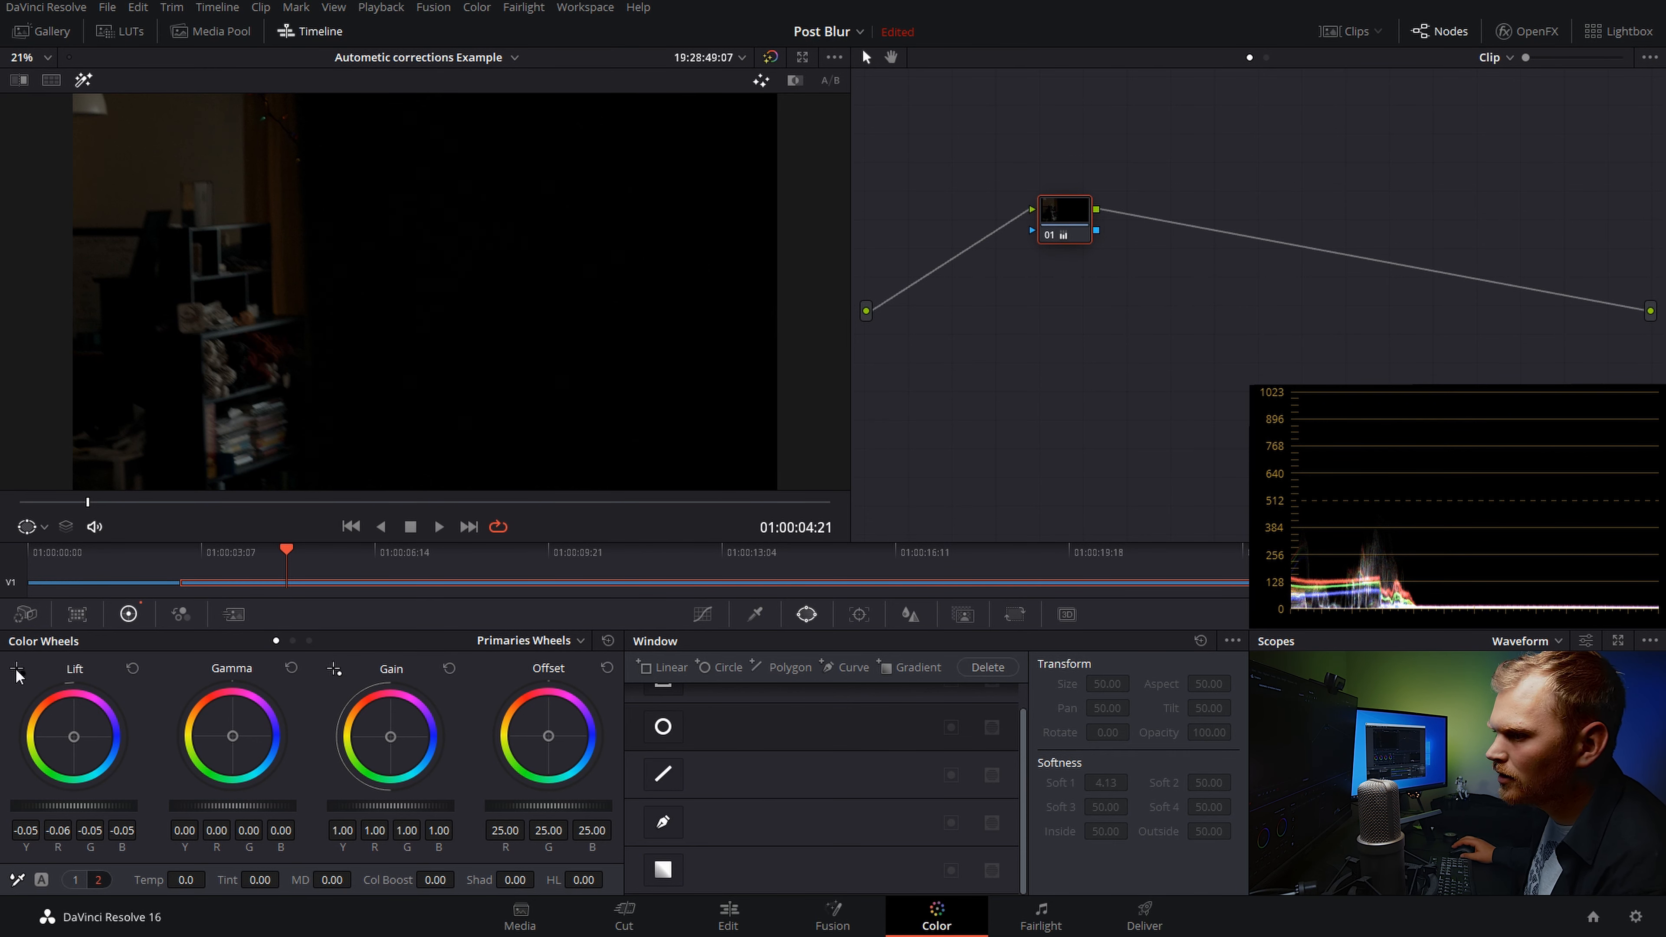
- Raise the master lift to about -0.04 at 01:00:09:12 and check the blacks in an earlier, darker frame
{"action": "left_click_drag", "start_coordinate": [87, 502], "coordinate": [246, 498]}
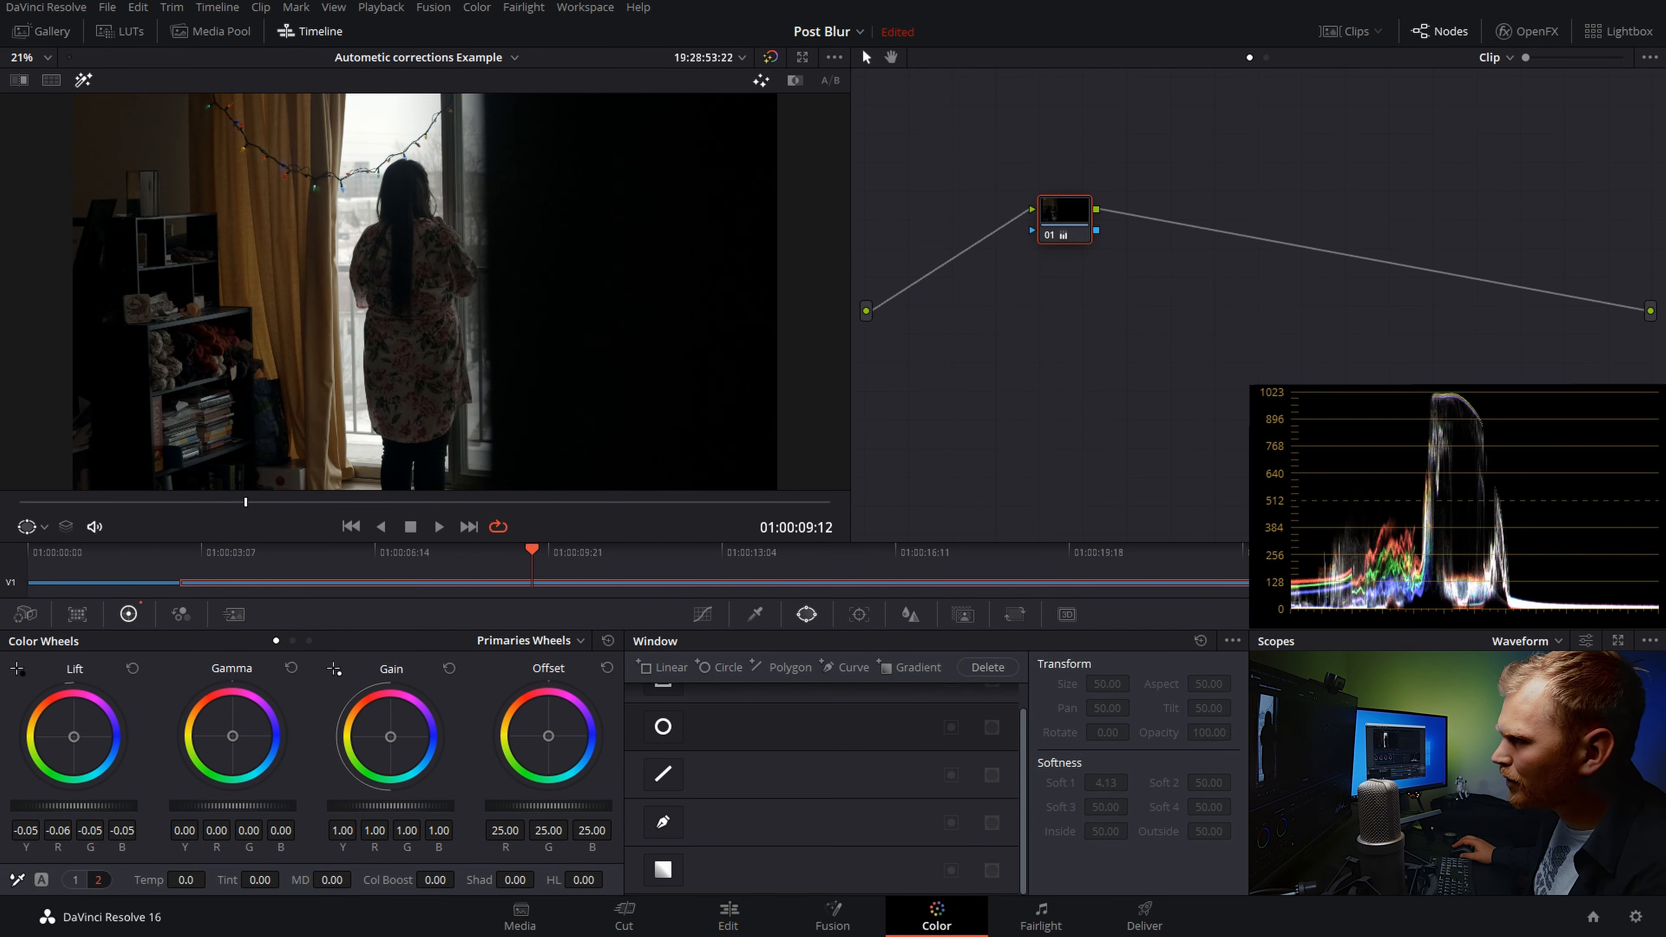
{"action": "left_click_drag", "start_coordinate": [73, 806], "coordinate": [83, 805]}
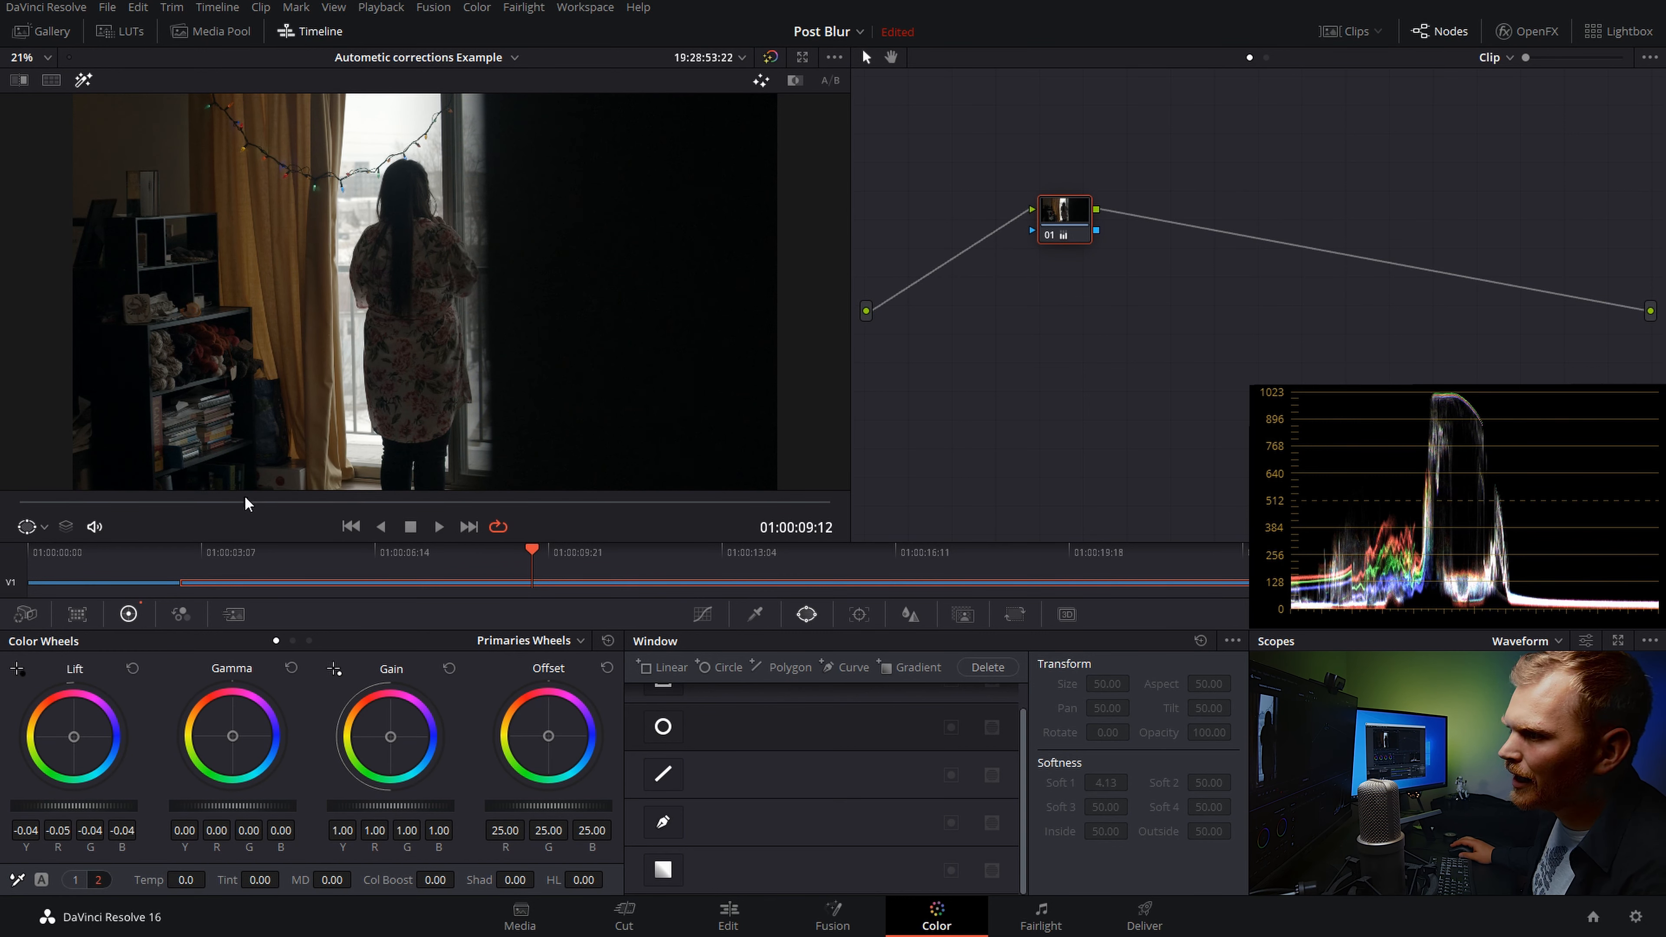
{"action": "left_click_drag", "start_coordinate": [254, 500], "coordinate": [96, 528]}
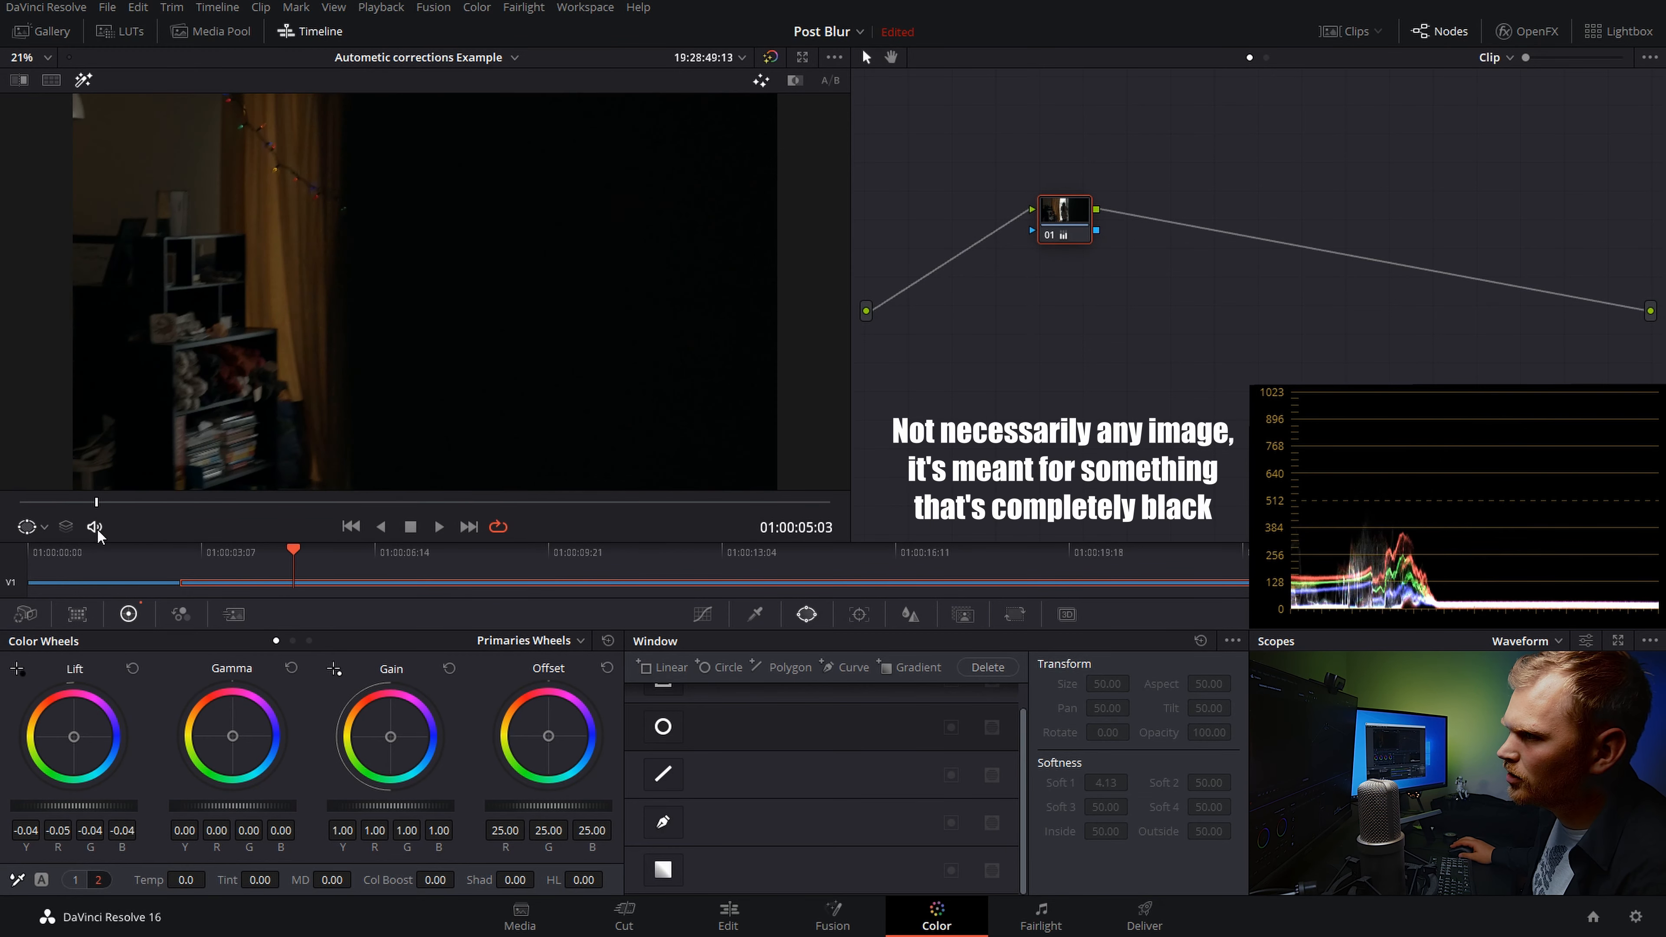
- Set the white point by sampling the bright snowy scene outside the window at 01:00:06:16, and bring the master gain to about 1.01
{"action": "key", "text": "space"}
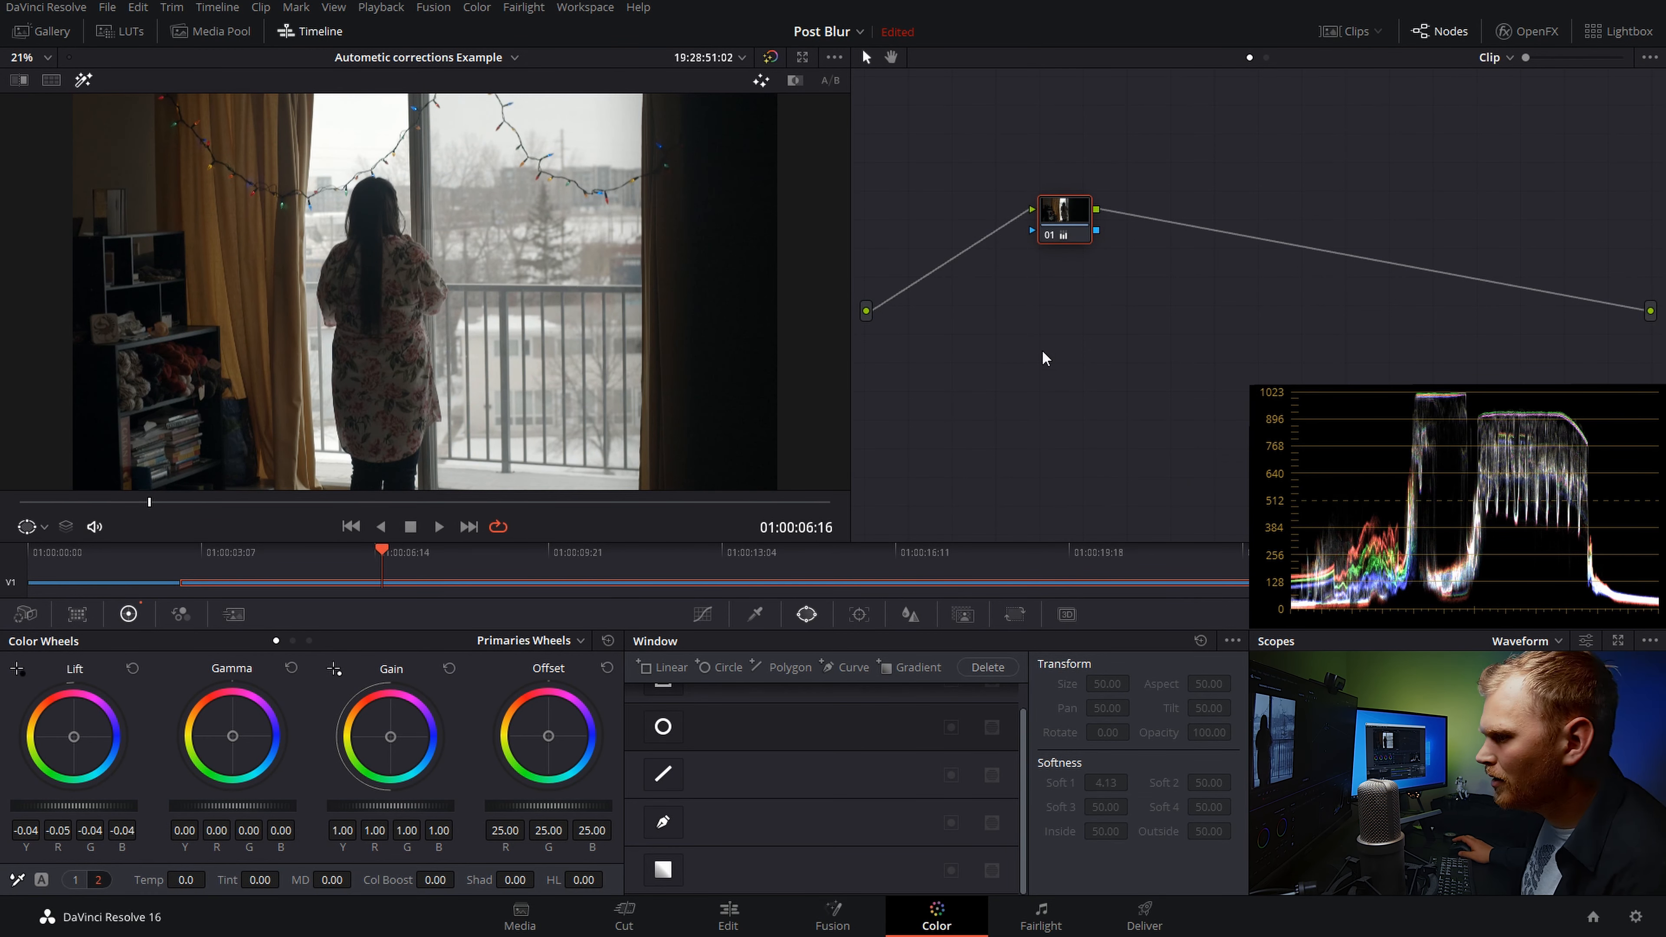
{"action": "left_click", "coordinate": [334, 670]}
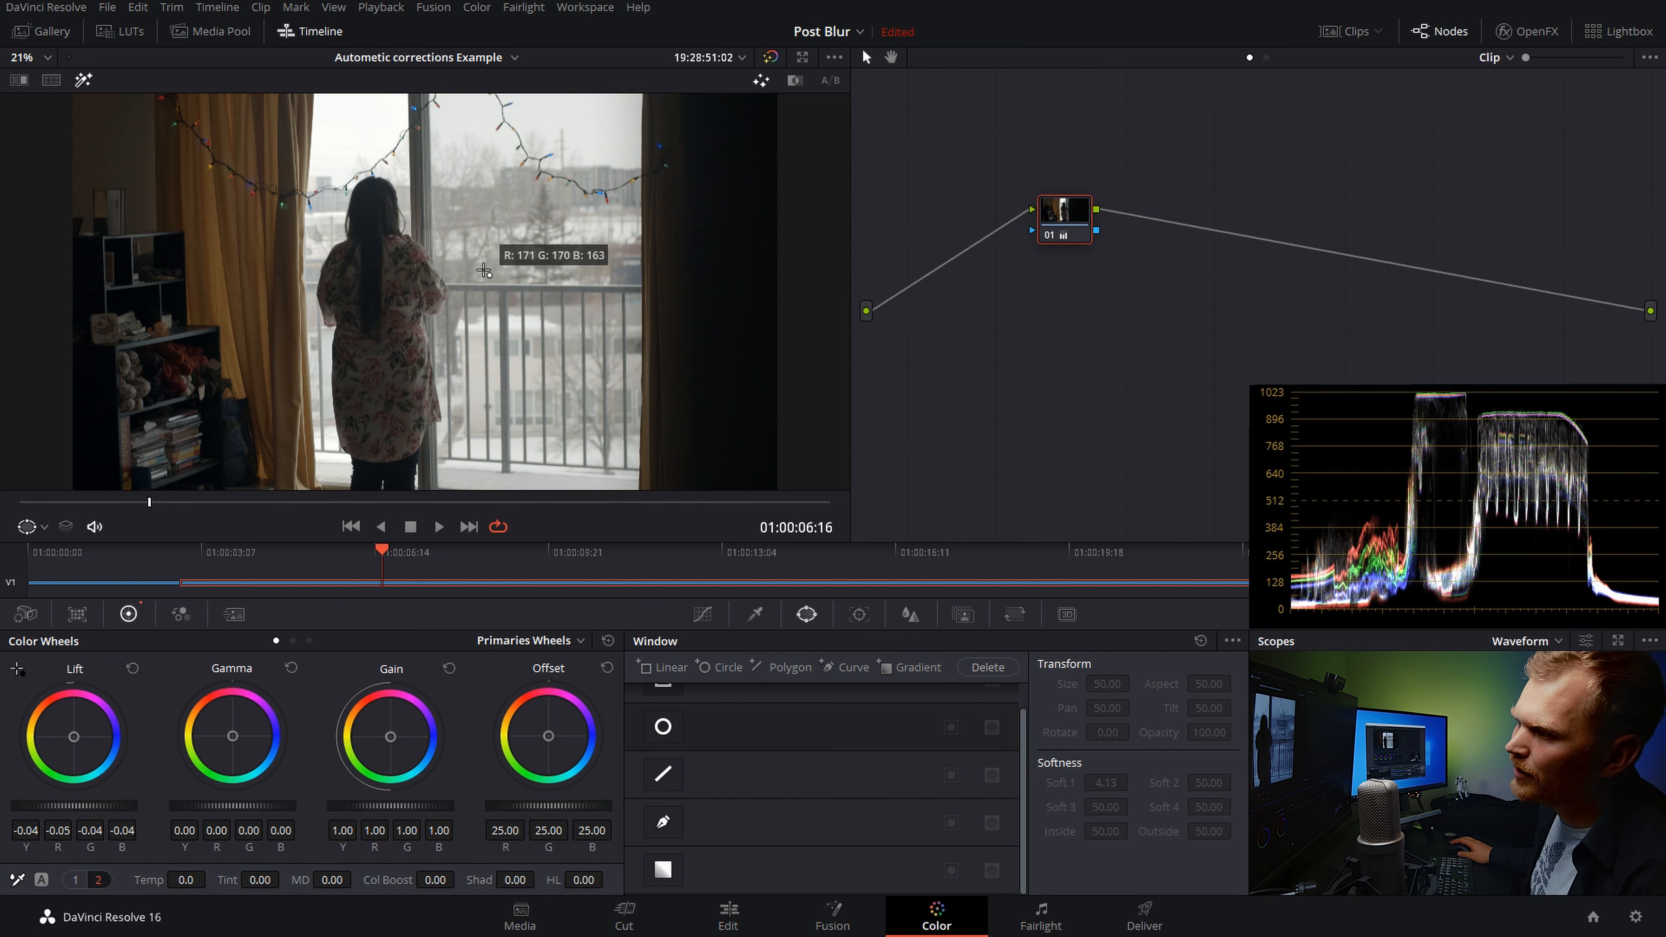
{"action": "left_click", "coordinate": [493, 321]}
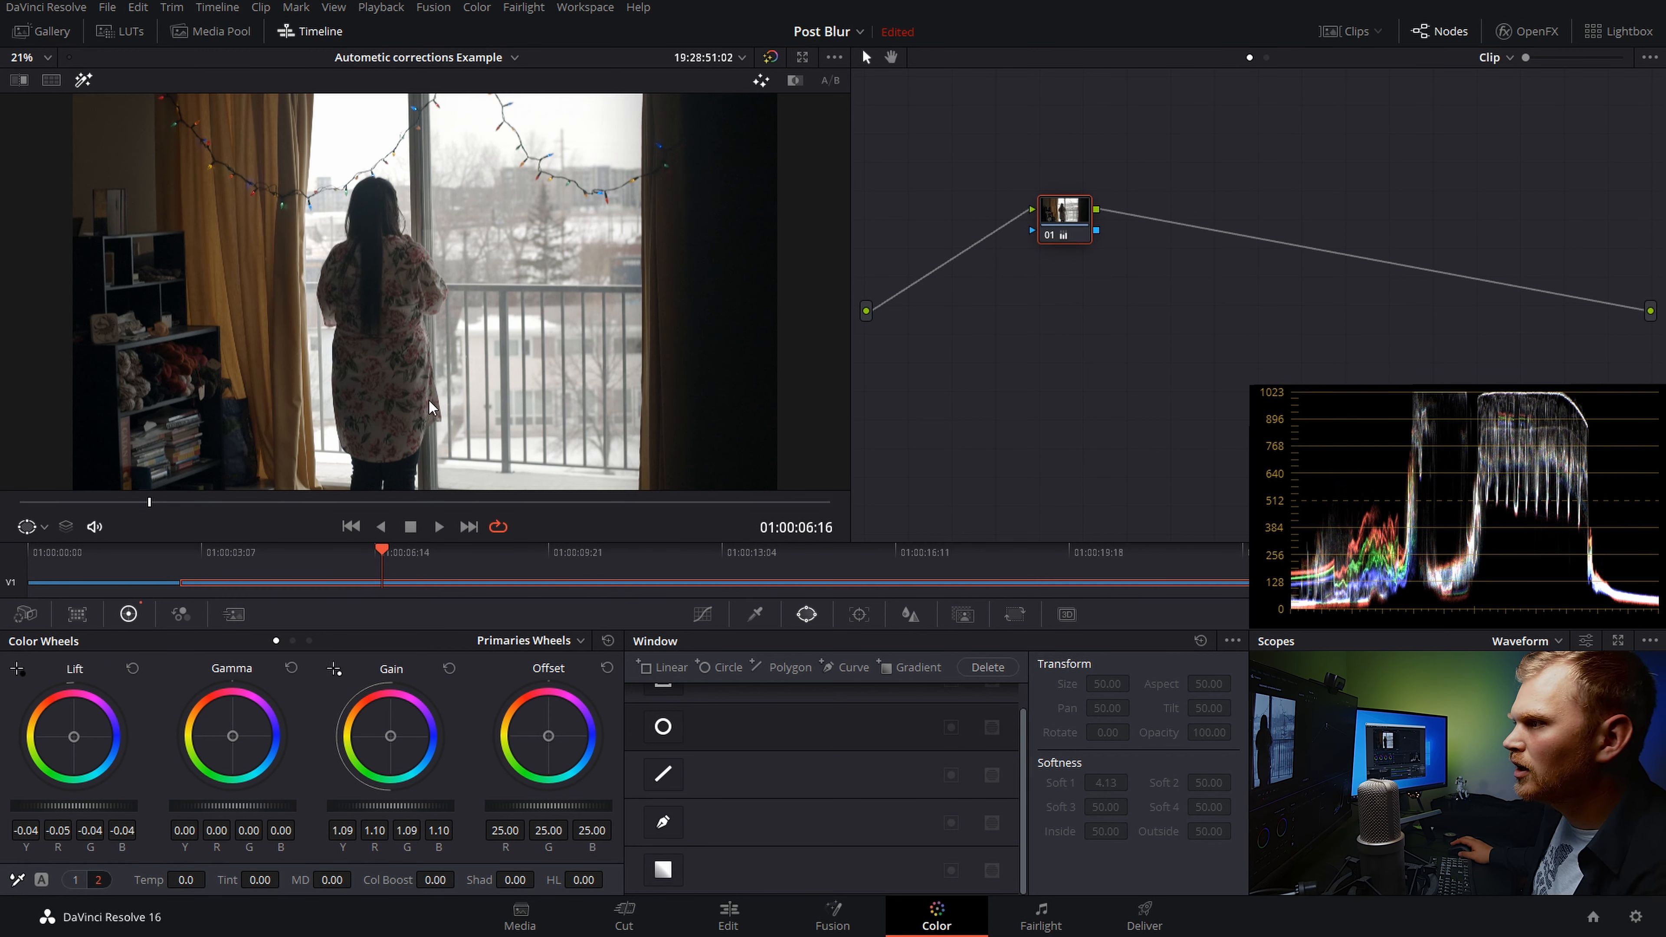
{"action": "left_click", "coordinate": [333, 668]}
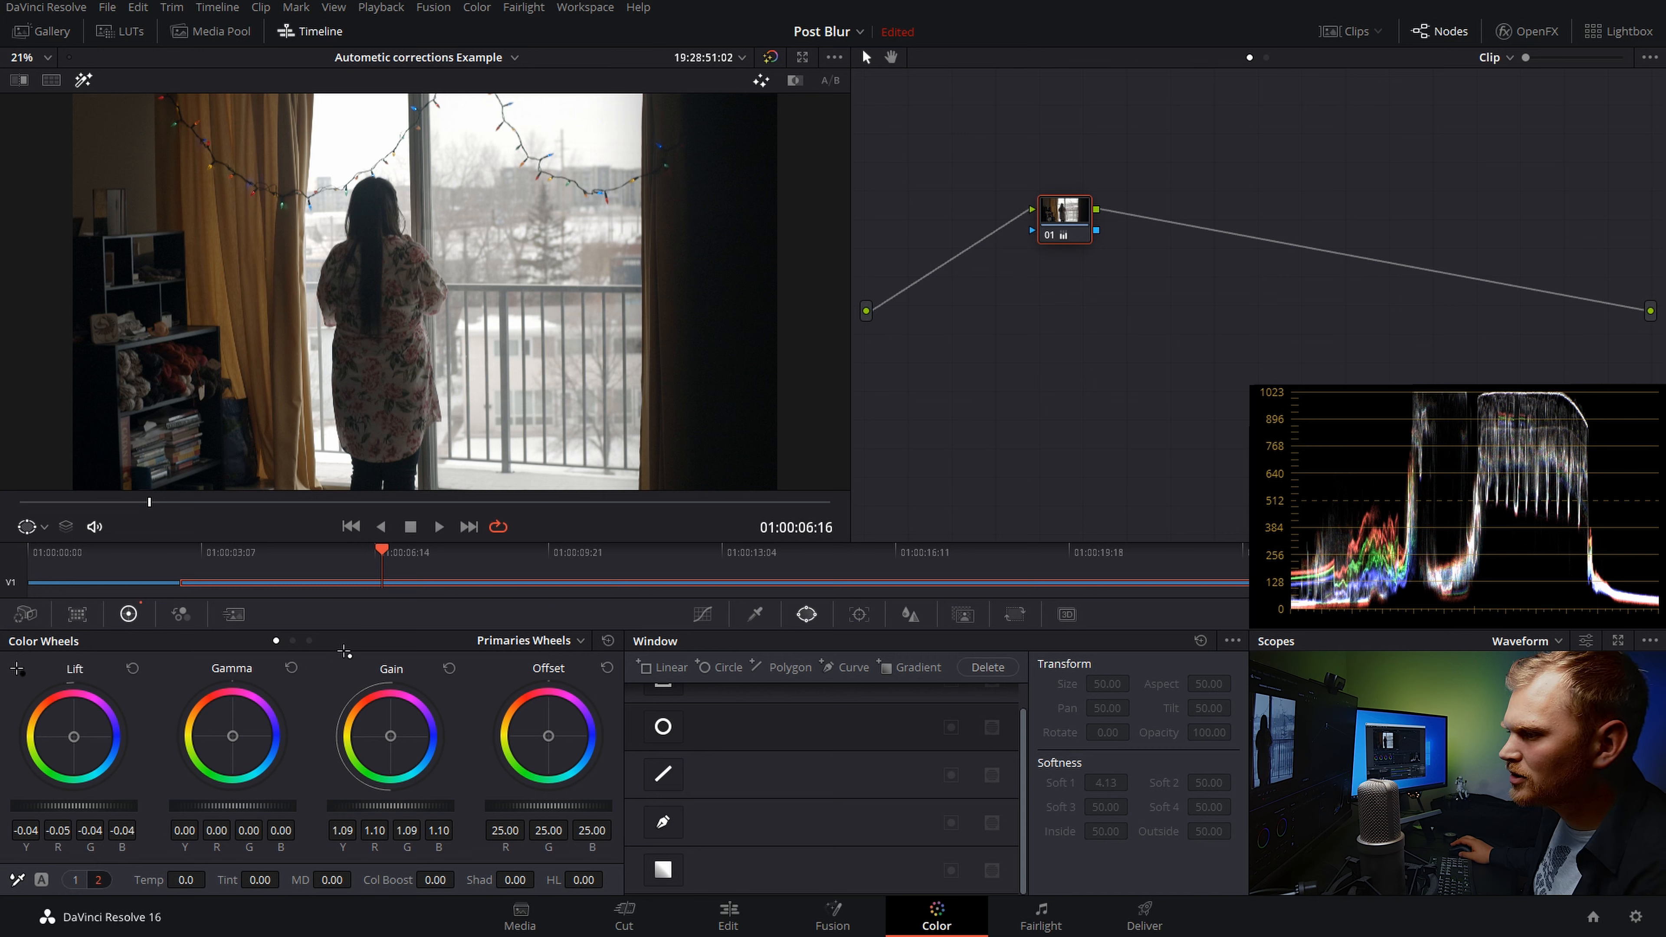
{"action": "left_click", "coordinate": [481, 324]}
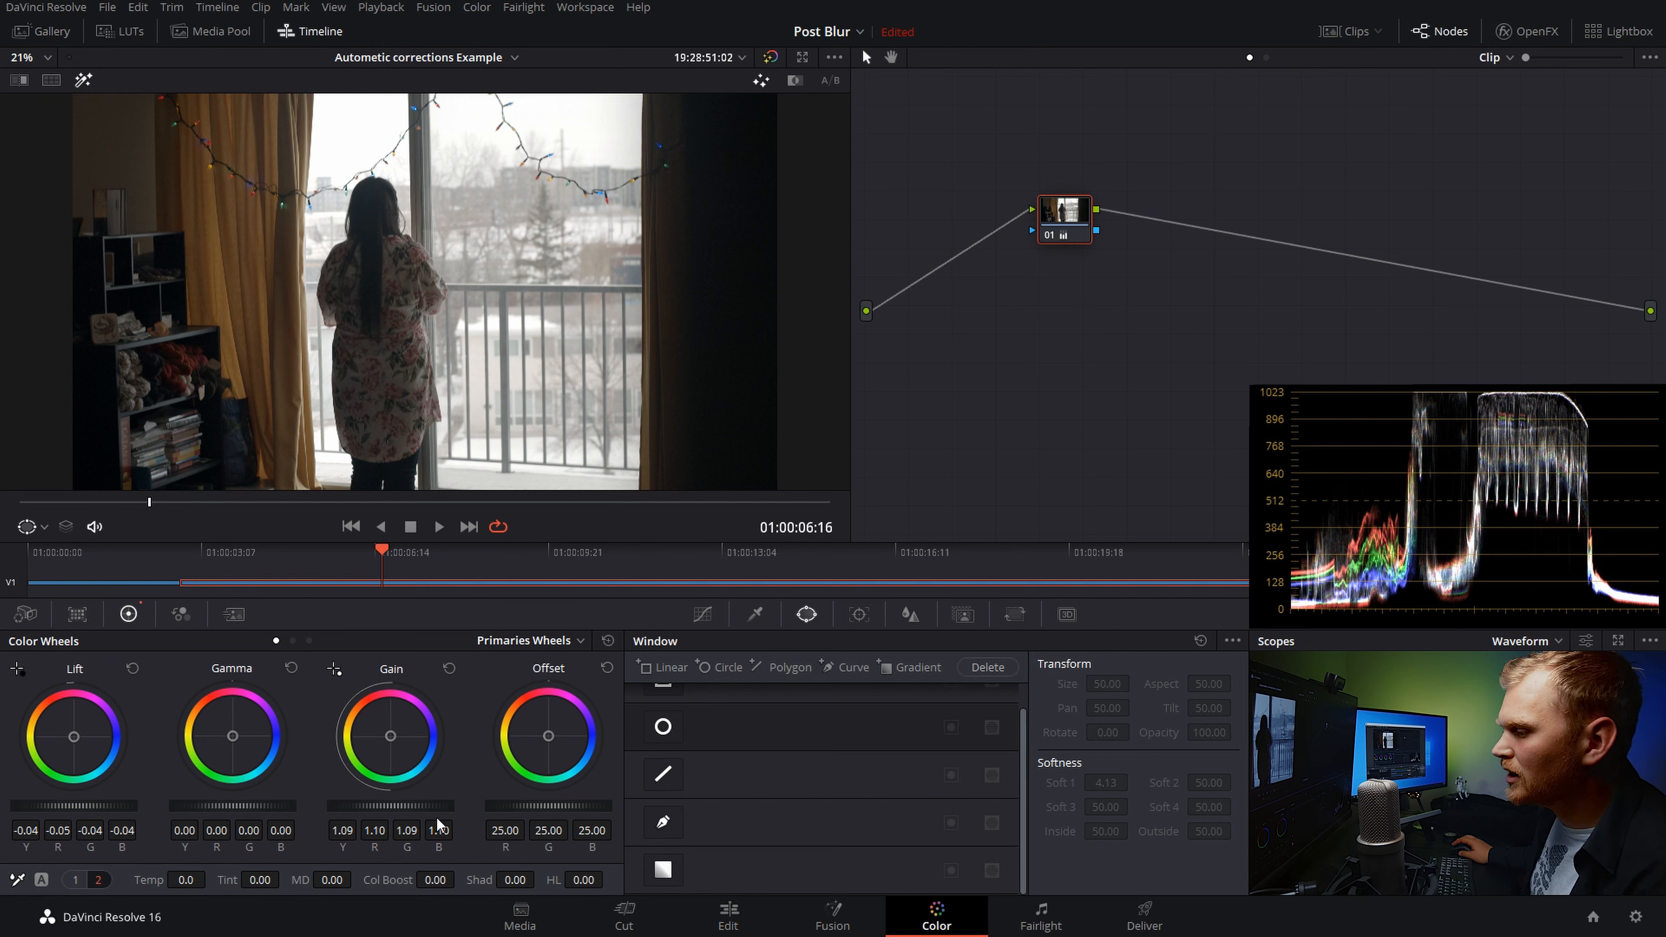
{"action": "double_click", "coordinate": [429, 805]}
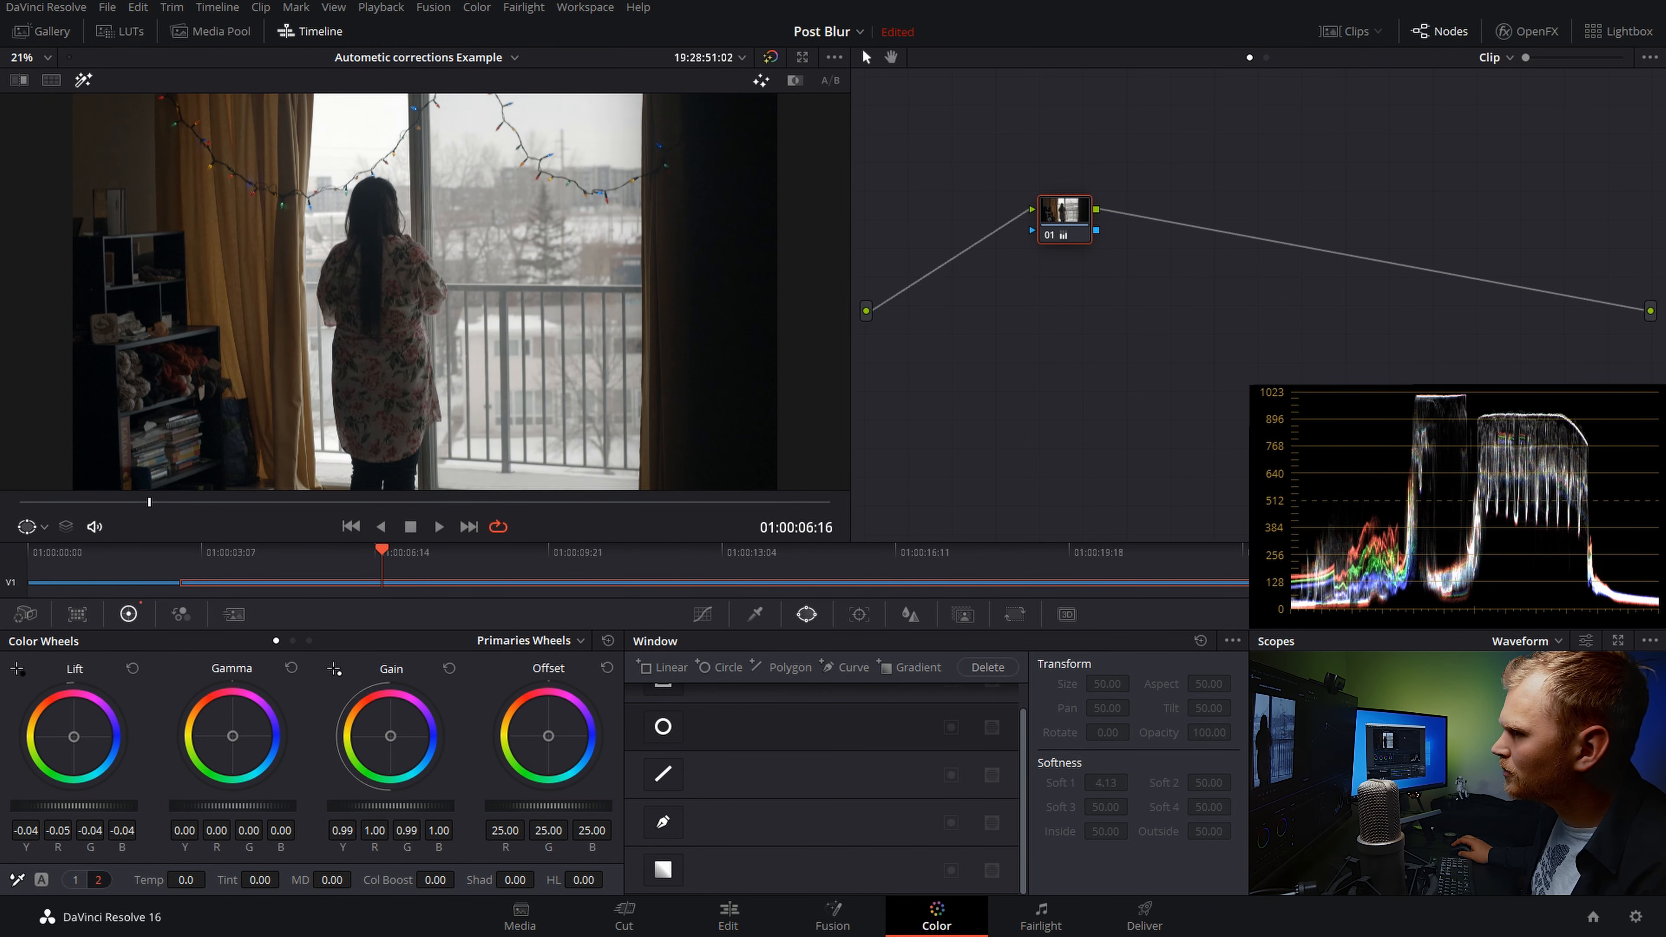
{"action": "left_click_drag", "start_coordinate": [391, 806], "coordinate": [400, 806]}
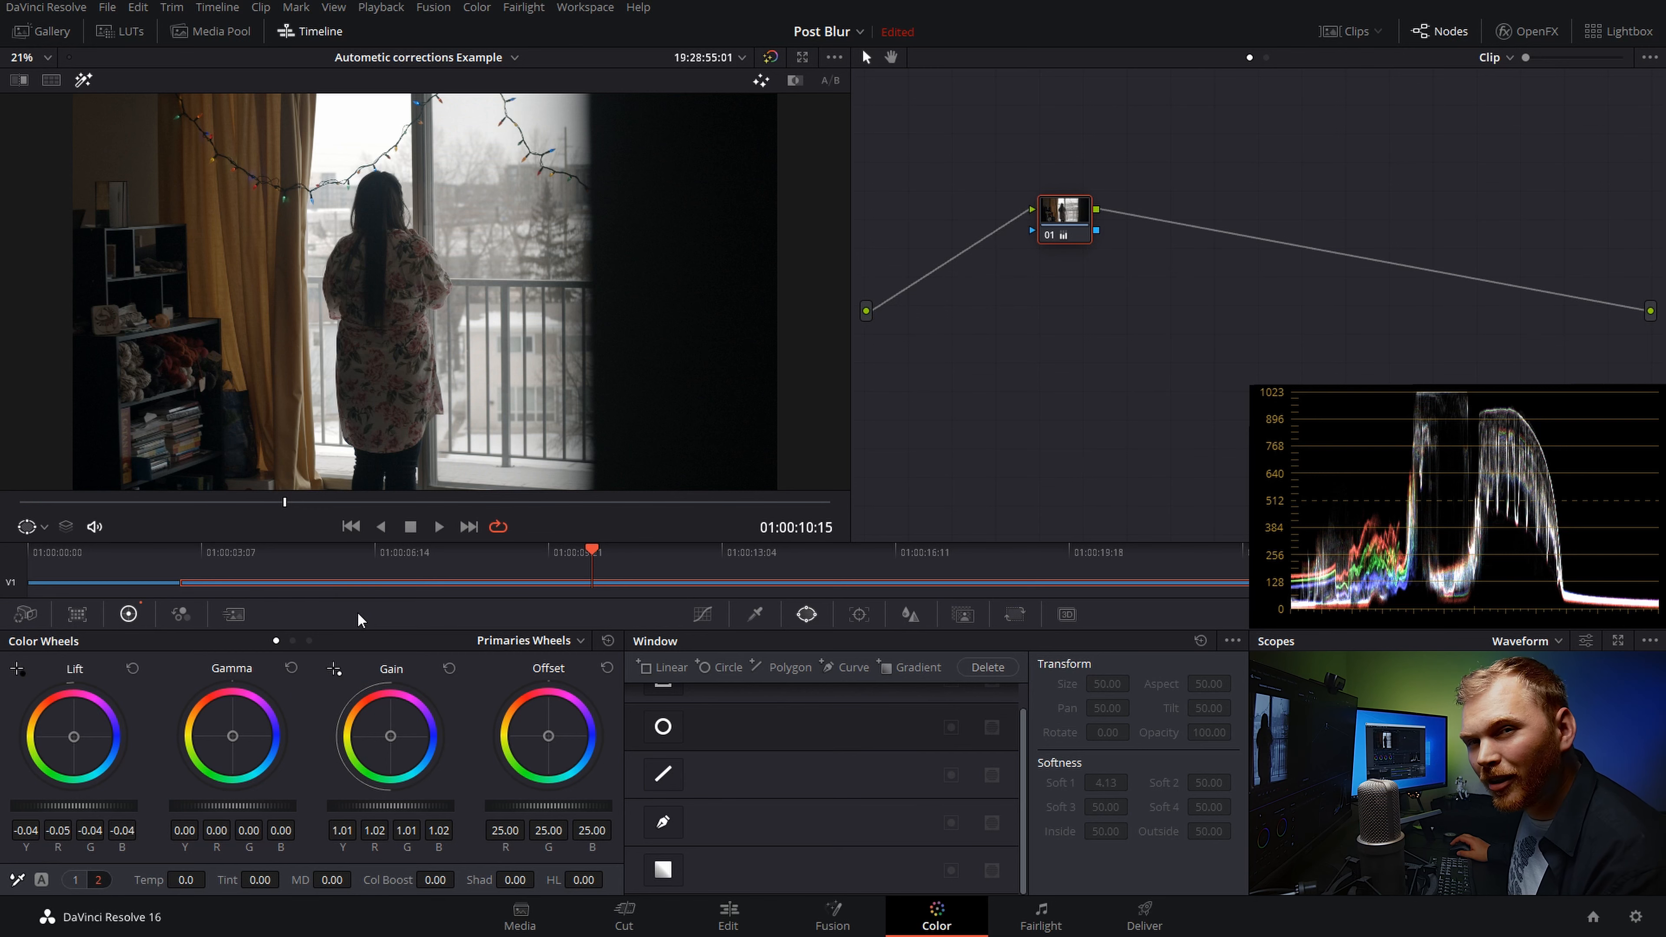
- Using the Log wheels, warm the shadows to red 0.02 and blue -0.05, and lower the low range
{"action": "left_click", "coordinate": [309, 641]}
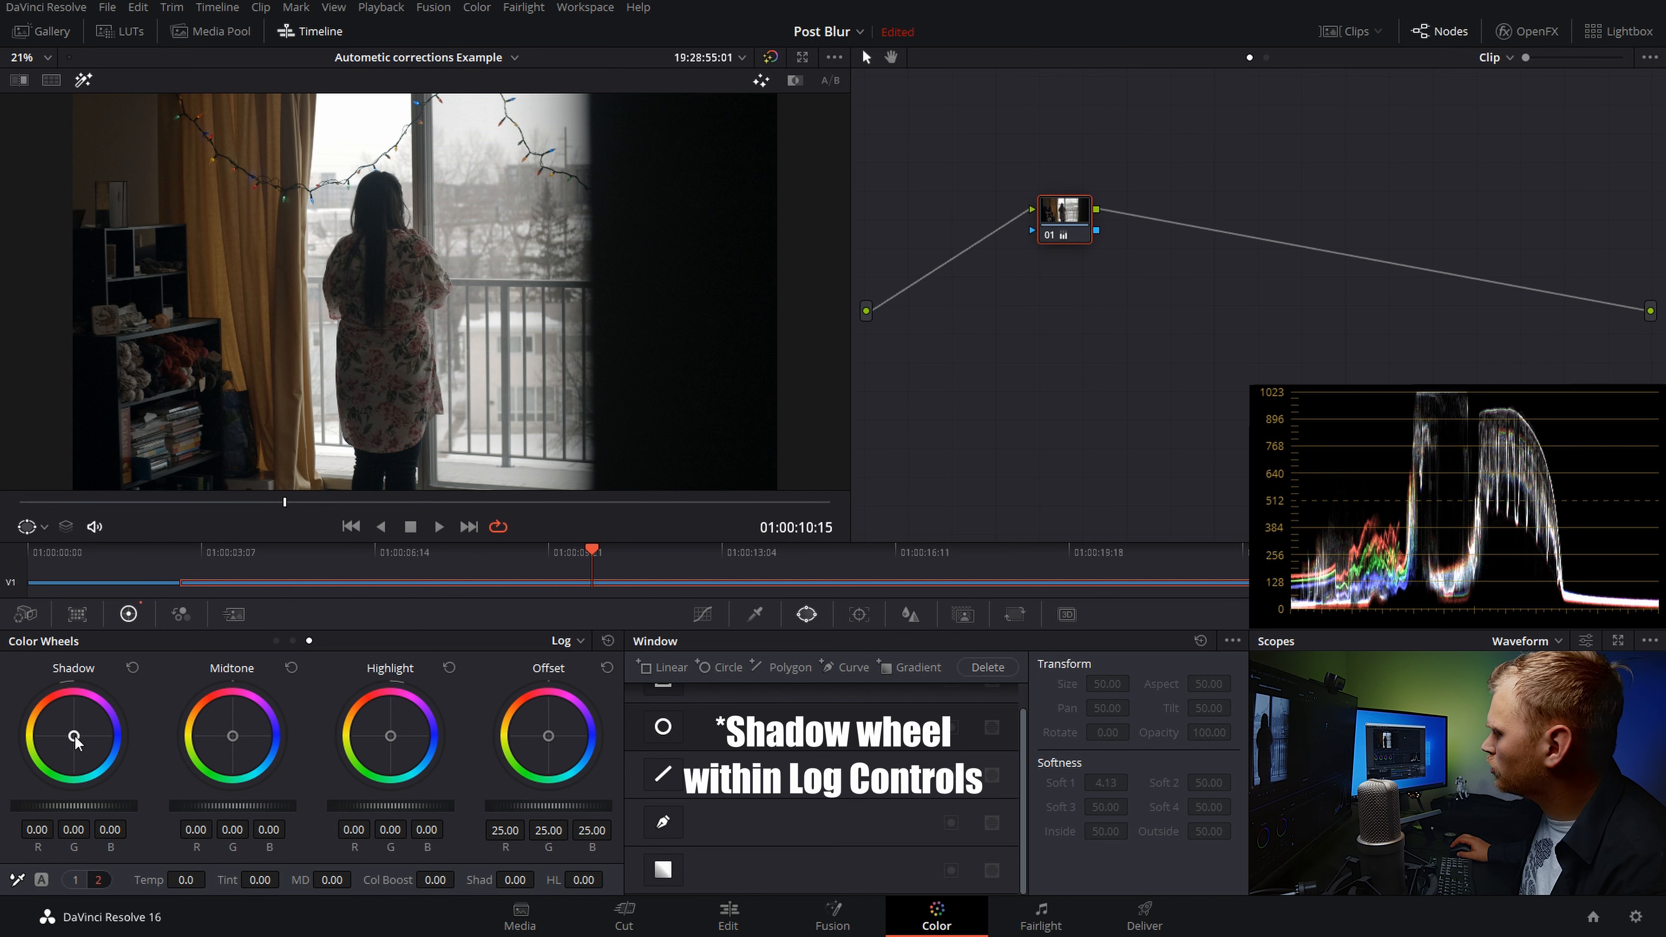
{"action": "left_click_drag", "start_coordinate": [75, 742], "coordinate": [74, 739]}
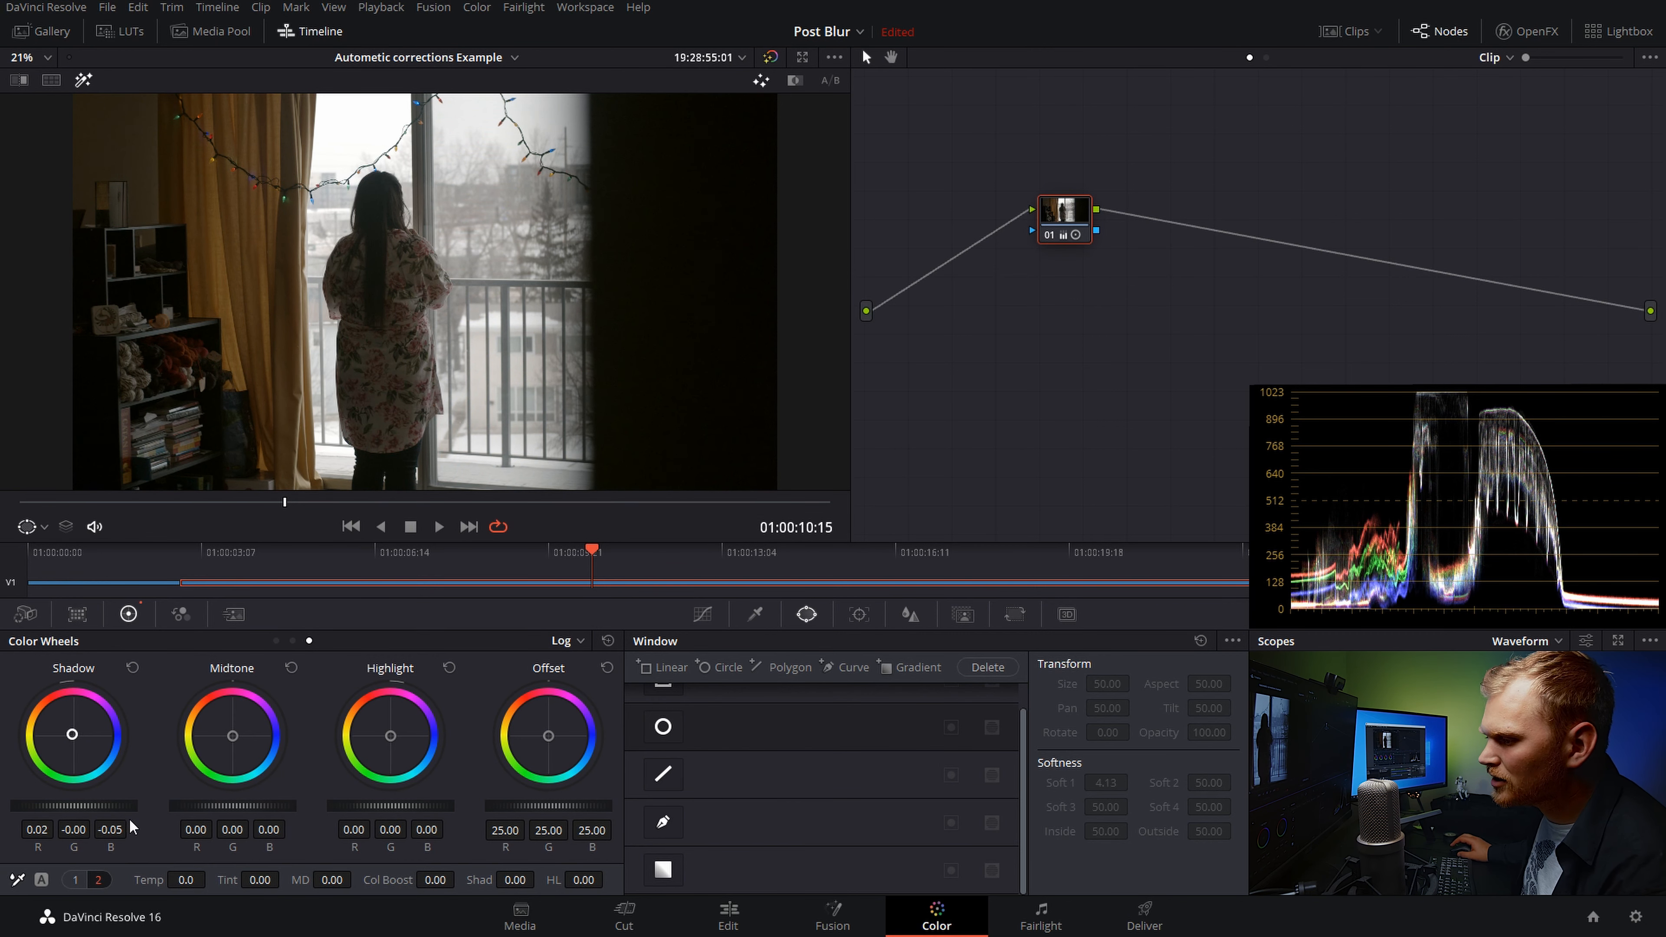
{"action": "left_click", "coordinate": [72, 884]}
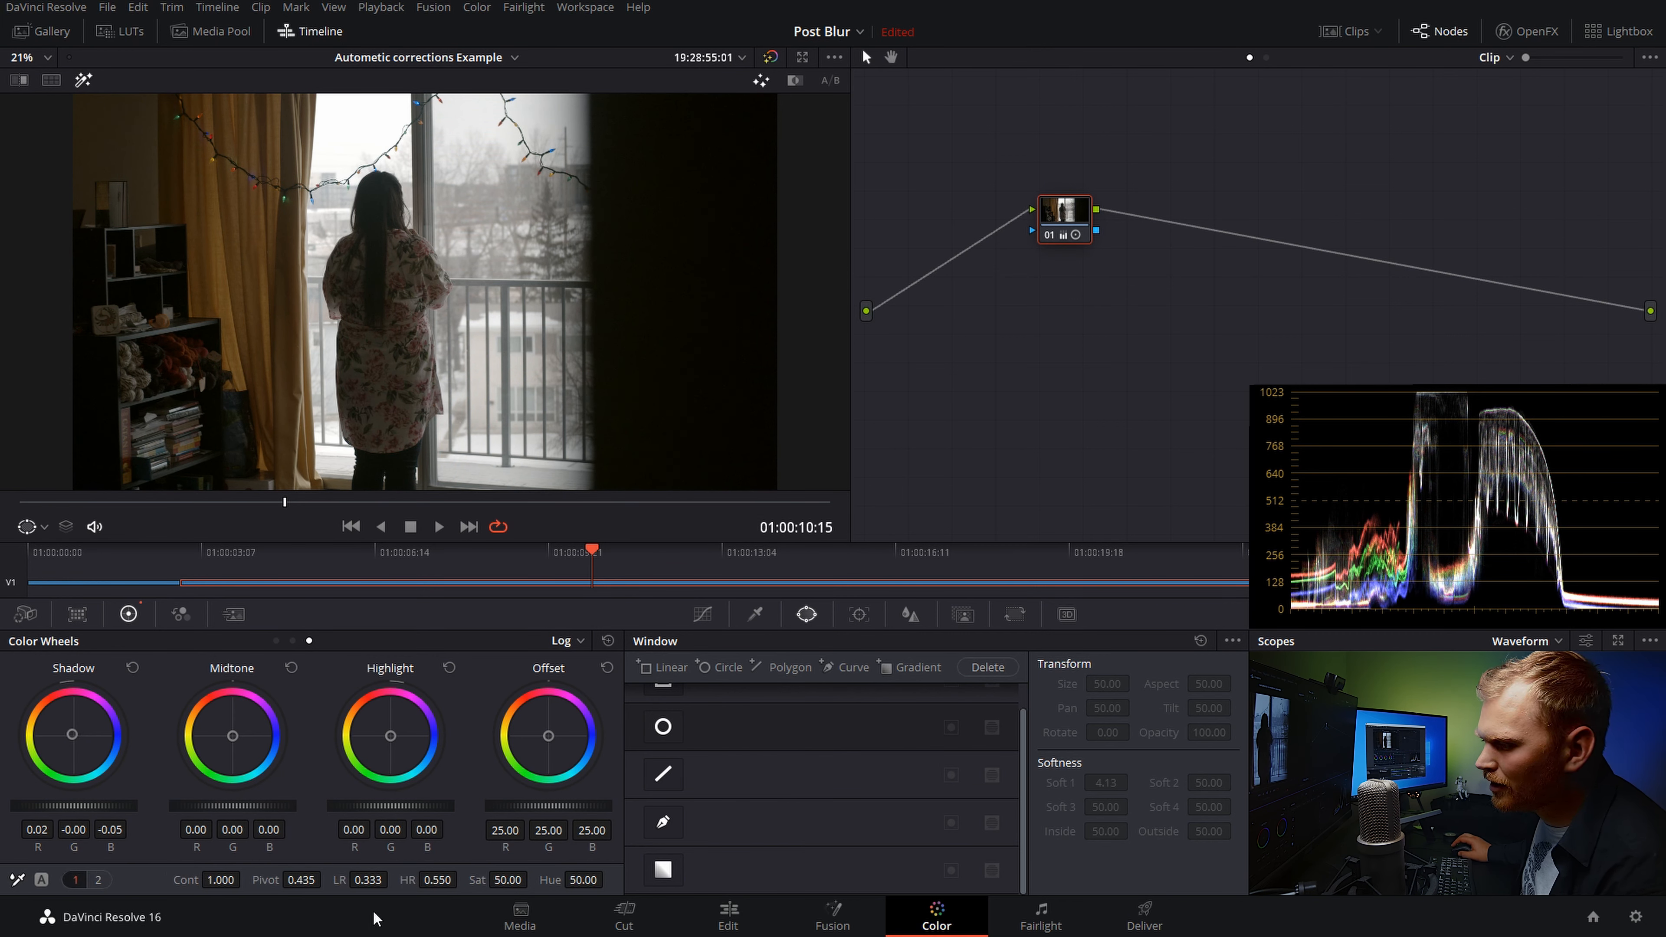
{"action": "left_click_drag", "start_coordinate": [367, 880], "coordinate": [355, 879]}
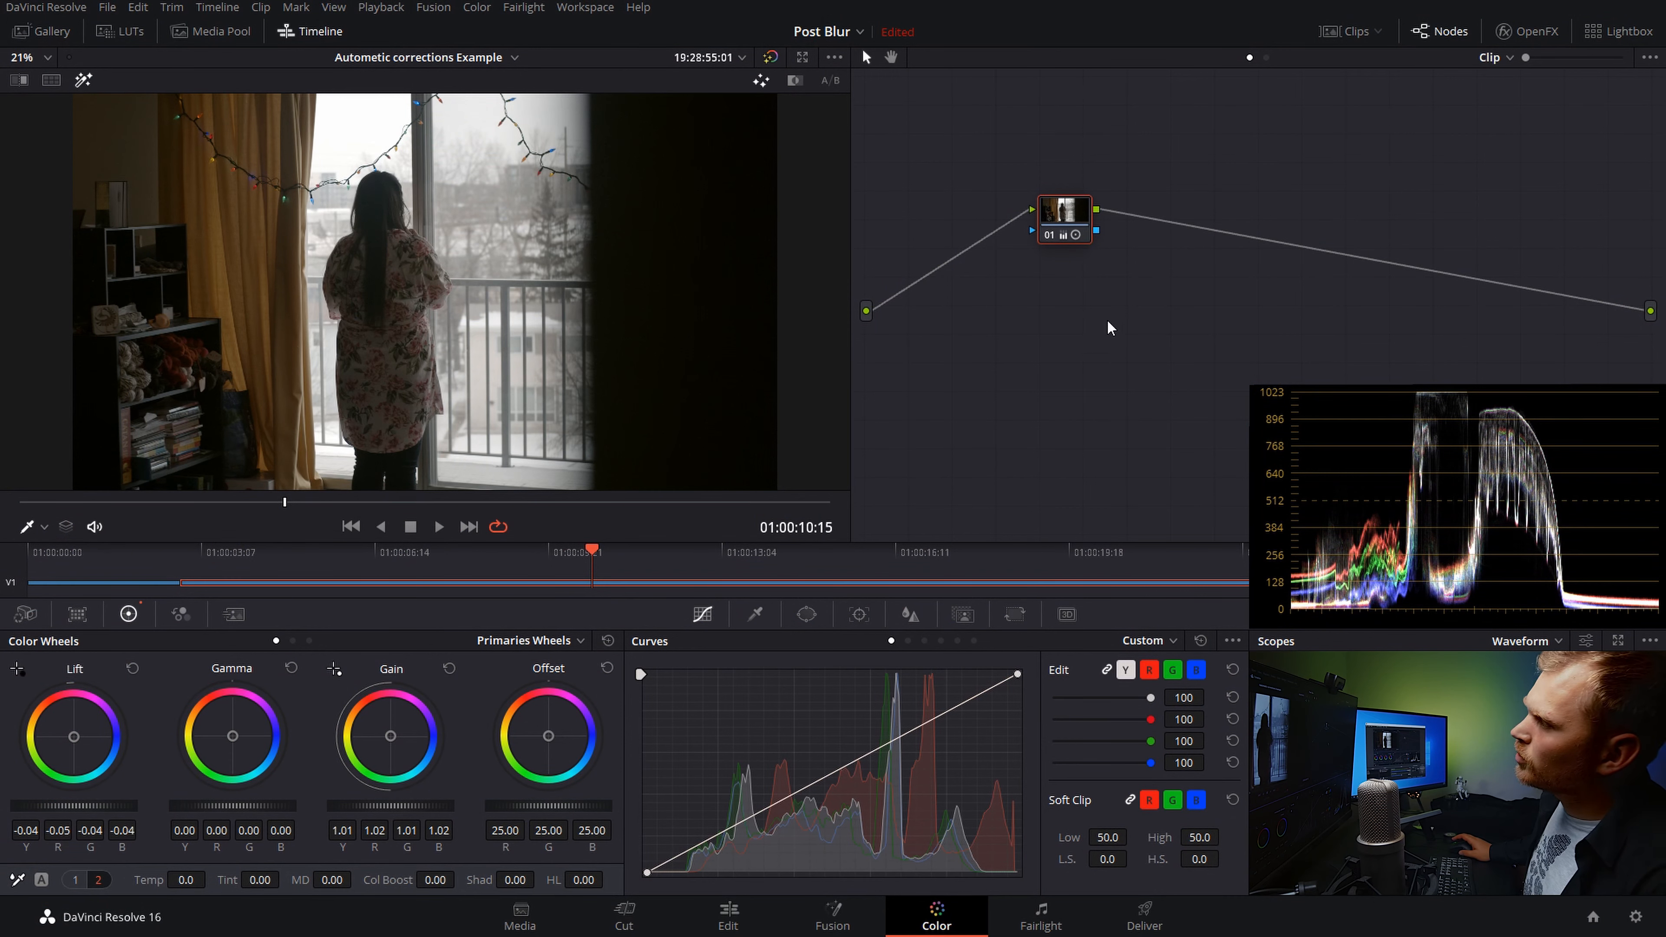
- Reset node 01's grade and apply automatic color correction from the frame at 01:00:09:22
{"action": "right_click", "coordinate": [1068, 213]}
{"action": "left_click", "coordinate": [1123, 221]}
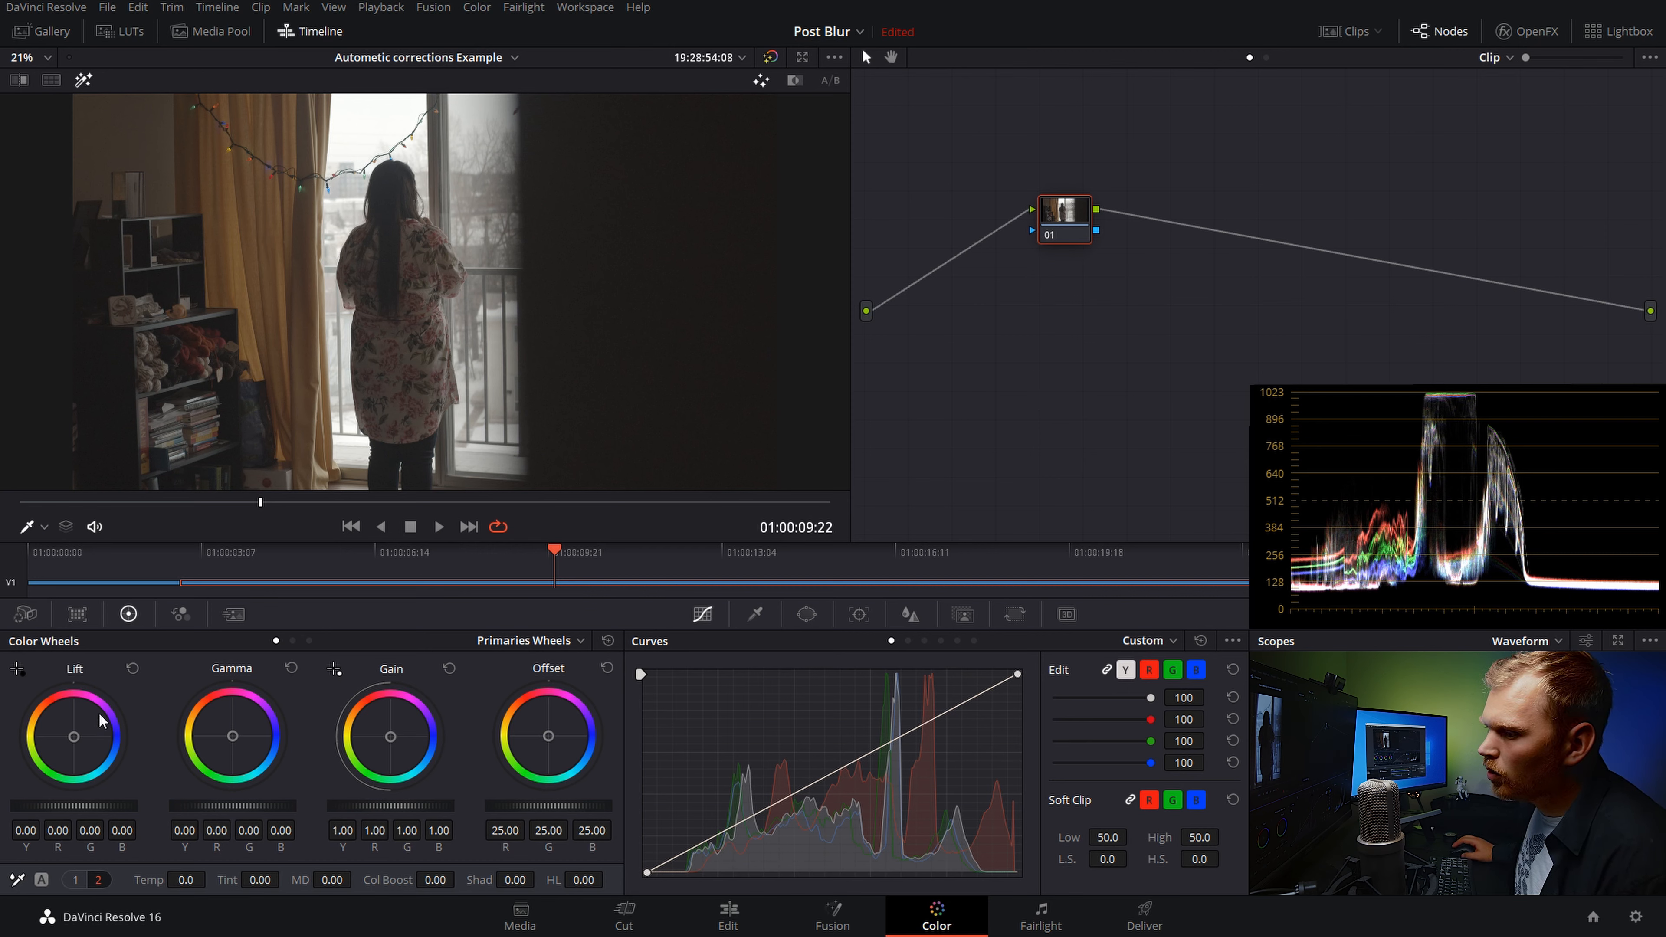
{"action": "left_click", "coordinate": [41, 881]}
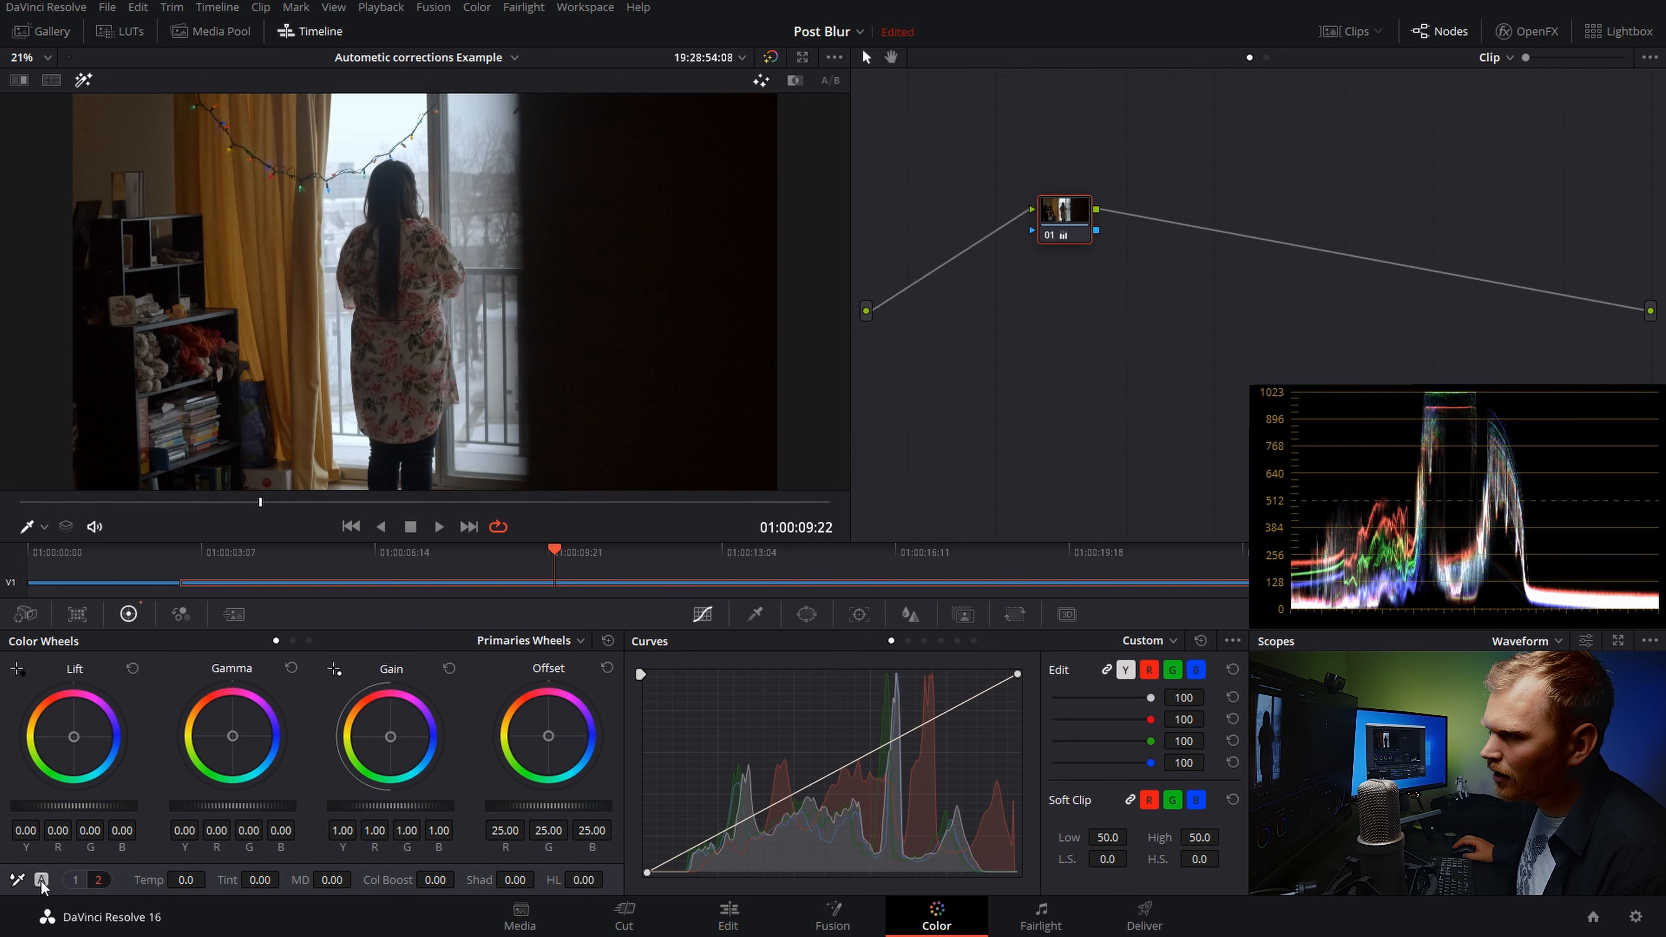
- Review the automatic correction across several frames and grab a still of the frame at 01:00:11:12
{"action": "mouse_move", "coordinate": [260, 502]}
{"action": "left_mouse_down"}
{"action": "mouse_move", "coordinate": [334, 501]}
{"action": "mouse_move", "coordinate": [210, 503]}
{"action": "mouse_move", "coordinate": [249, 502]}
{"action": "left_mouse_up"}
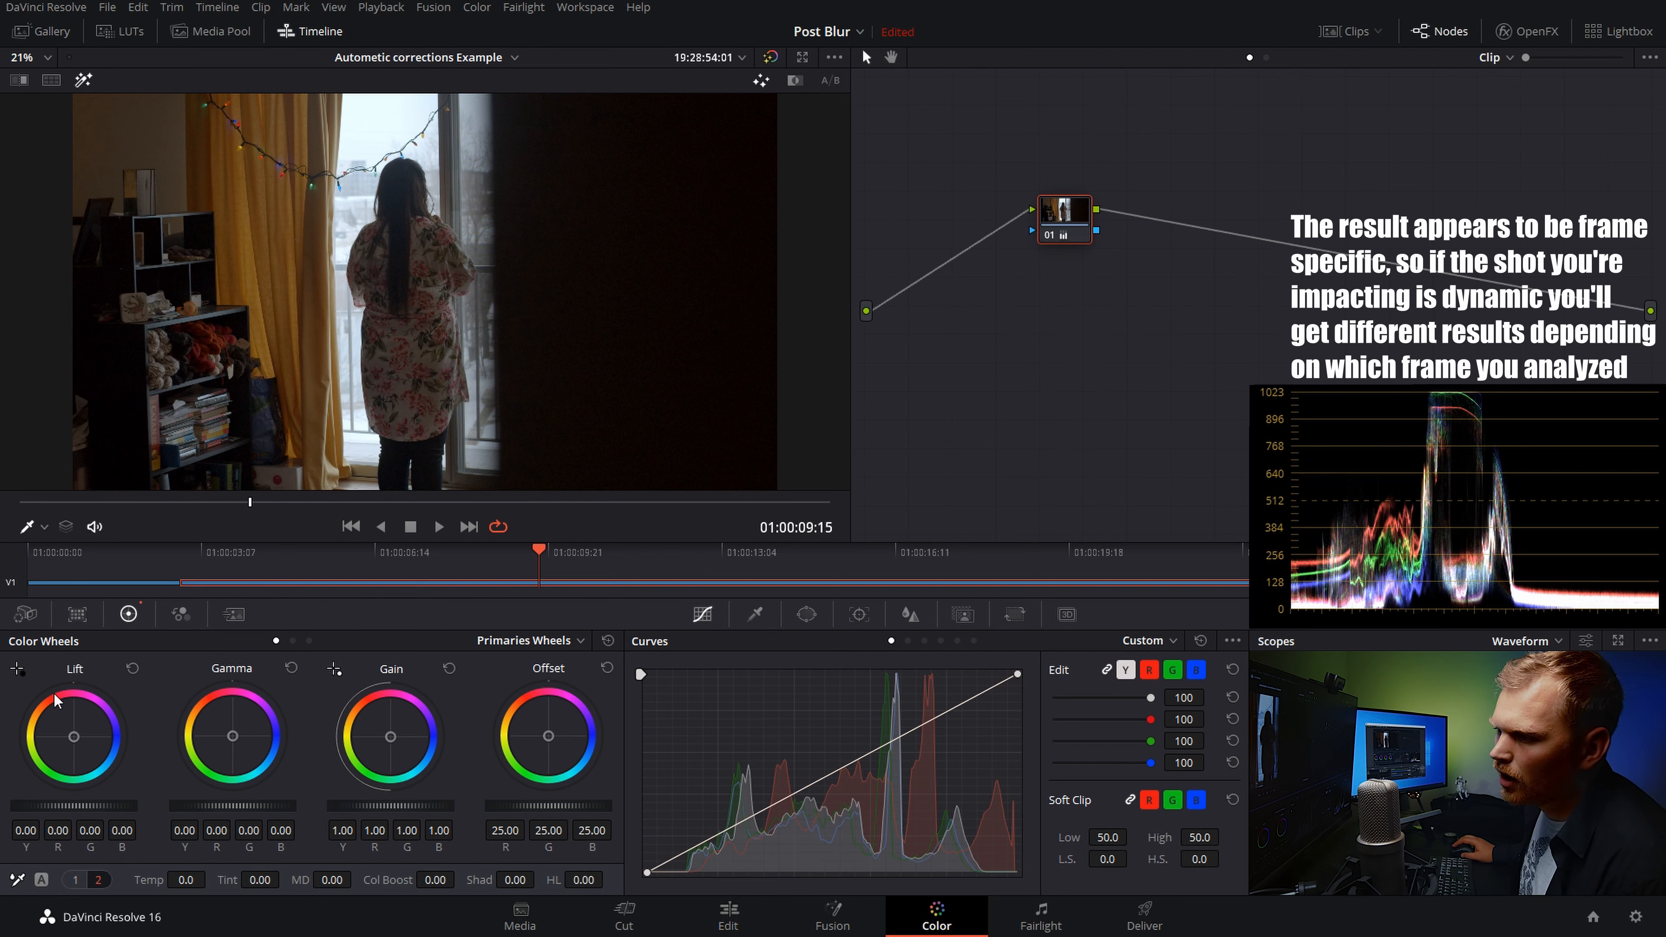
{"action": "mouse_move", "coordinate": [252, 502]}
{"action": "left_mouse_down"}
{"action": "mouse_move", "coordinate": [179, 502]}
{"action": "mouse_move", "coordinate": [247, 521]}
{"action": "left_mouse_up"}
{"action": "left_click_drag", "start_coordinate": [178, 522], "coordinate": [185, 521]}
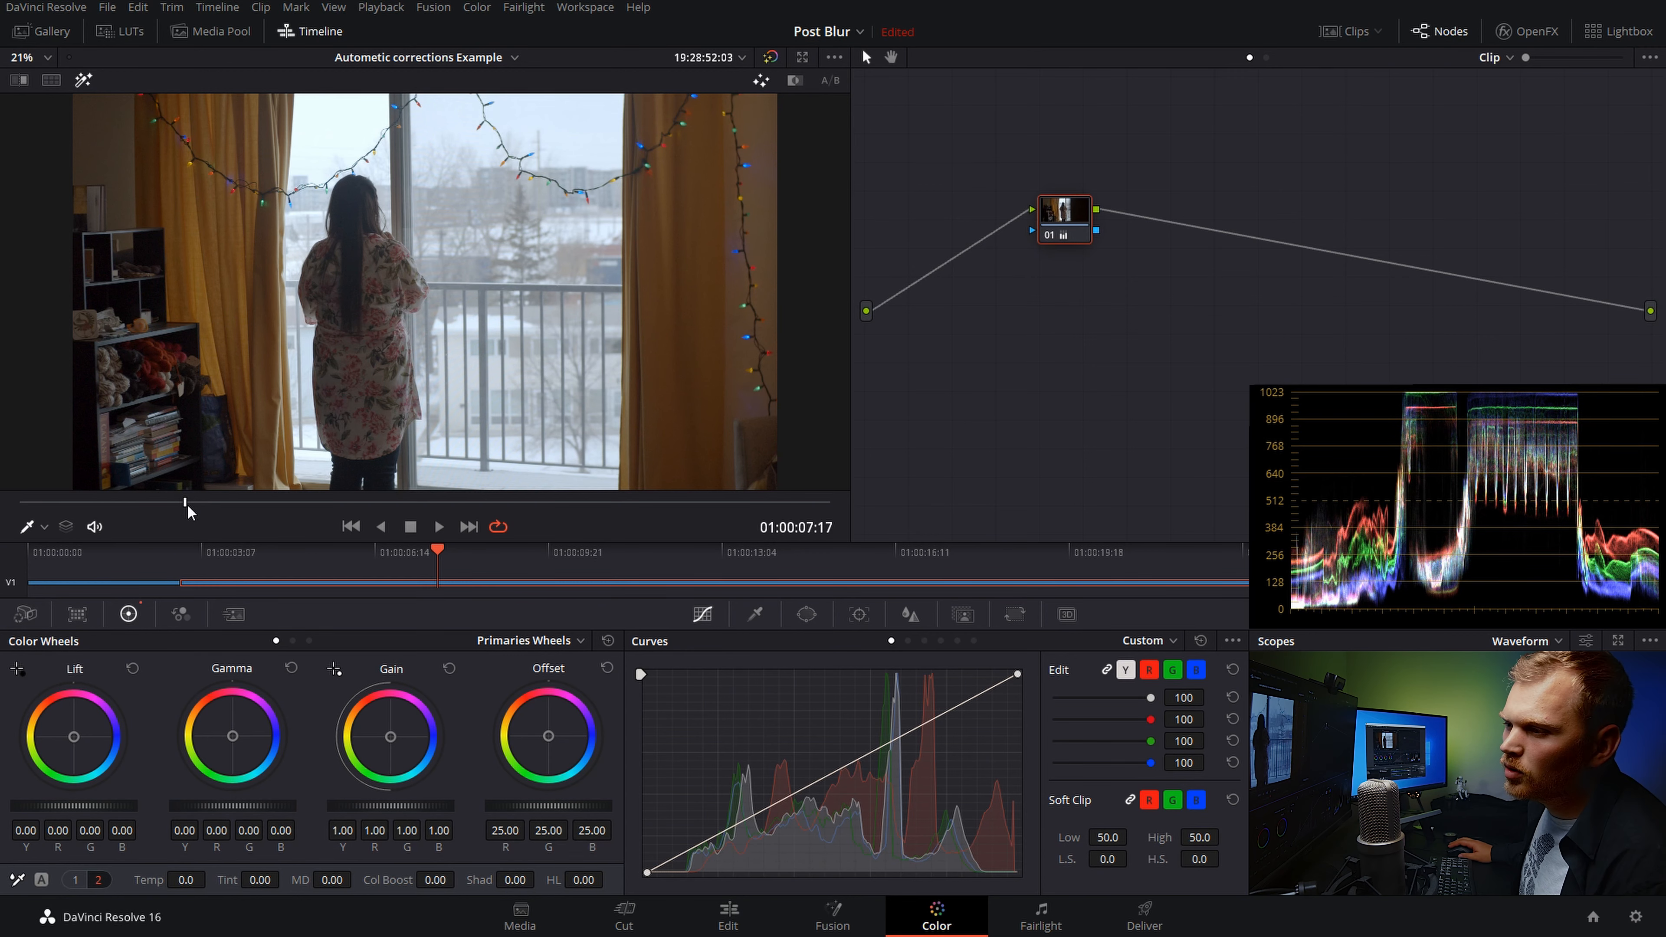
{"action": "left_click_drag", "start_coordinate": [188, 512], "coordinate": [316, 507]}
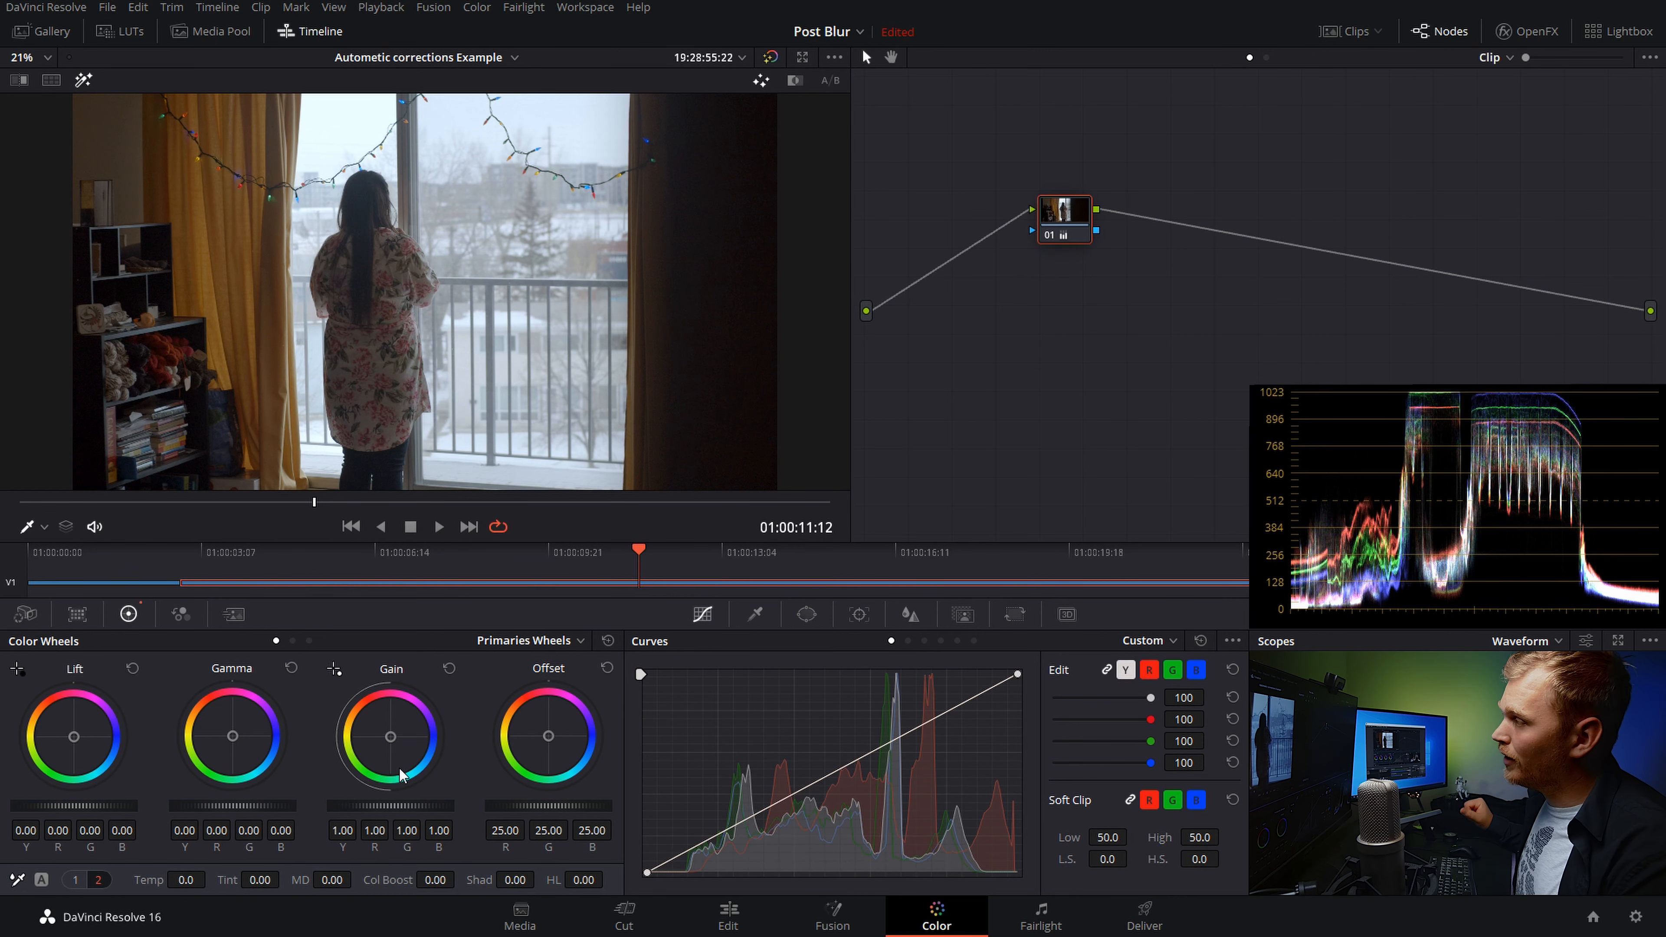
{"action": "right_click", "coordinate": [417, 324]}
{"action": "left_click", "coordinate": [507, 339]}
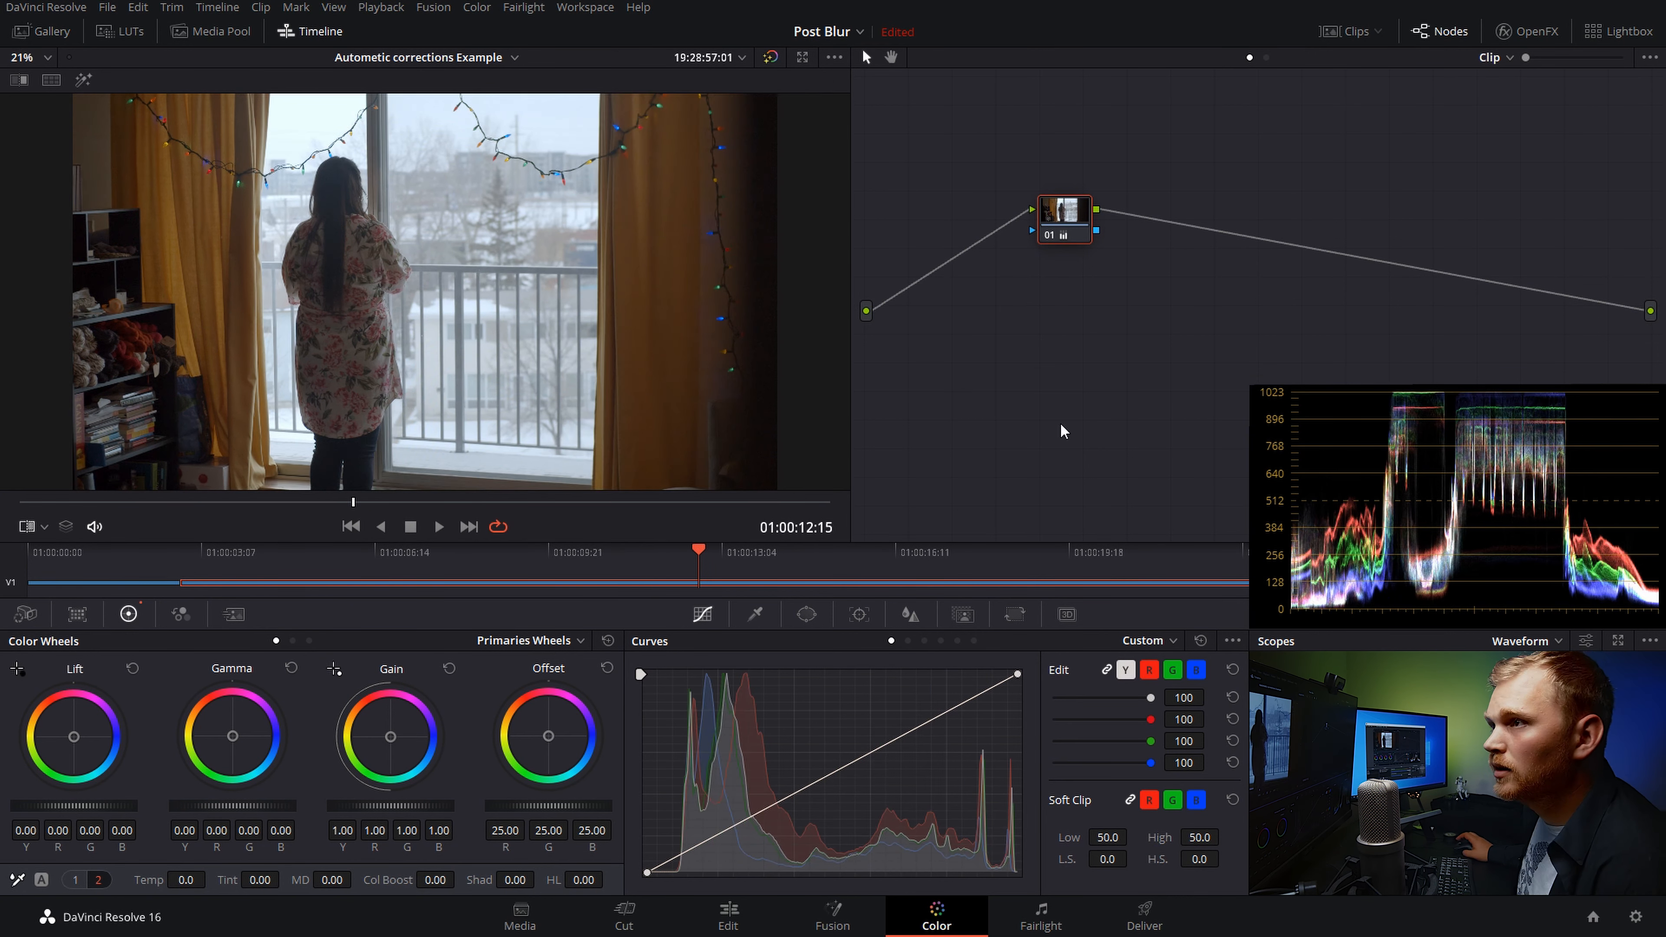
- Wipe the gallery still of the woman at the window against the frame at 01:00:12:15 to compare their color
{"action": "left_click", "coordinate": [32, 34]}
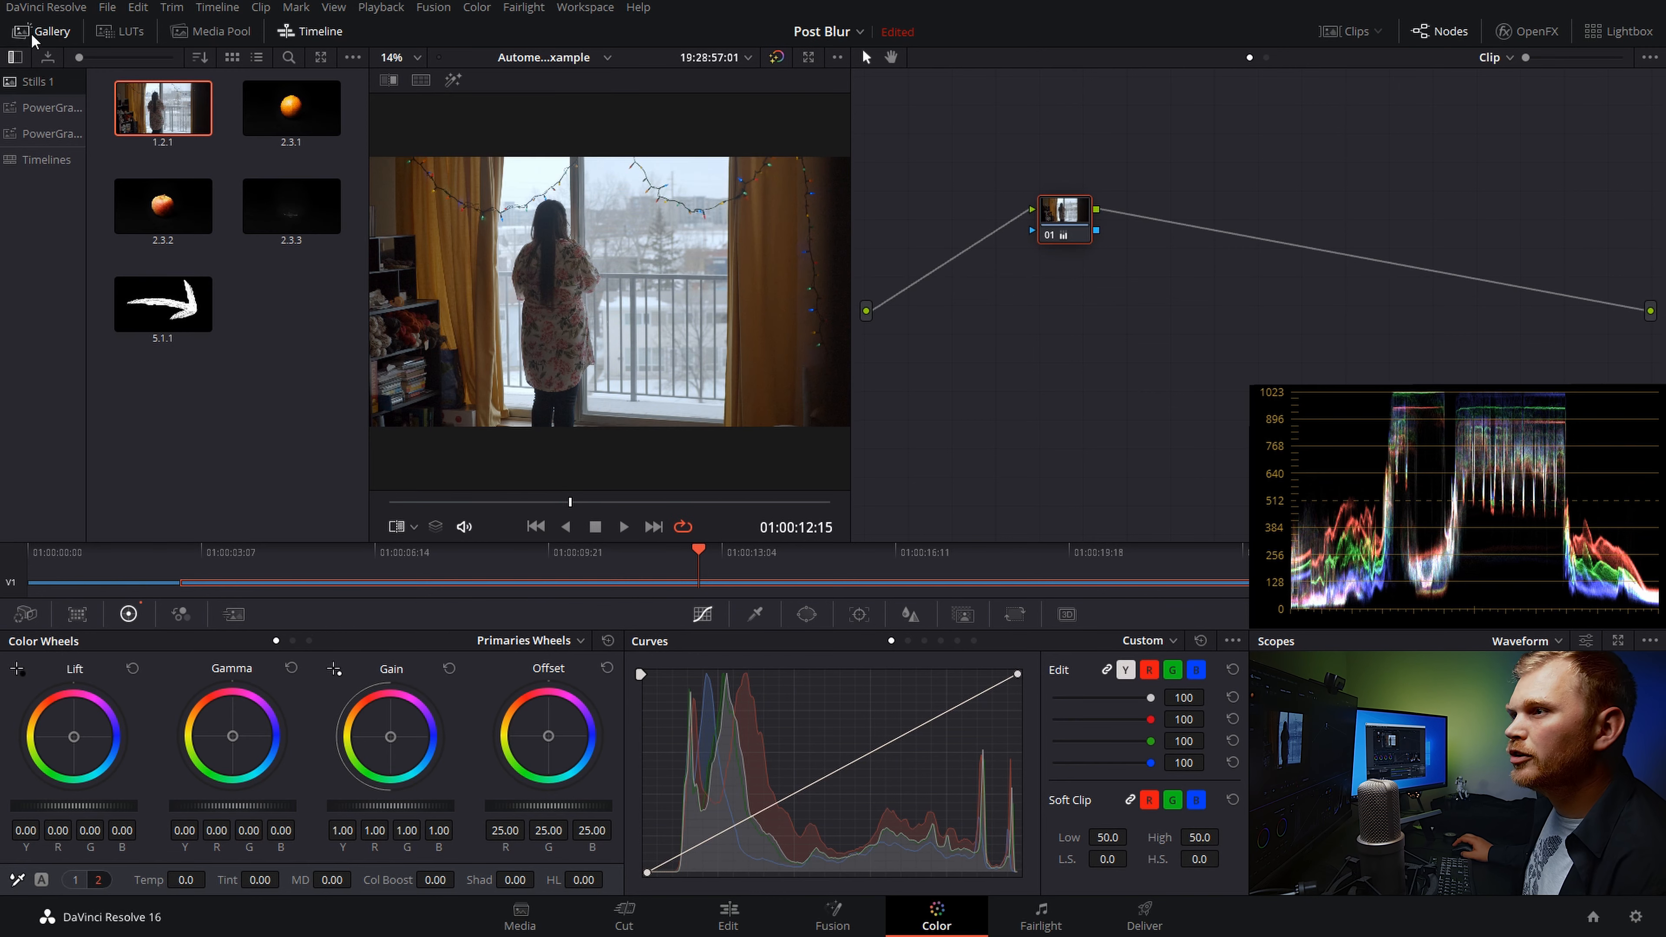
{"action": "double_click", "coordinate": [126, 103]}
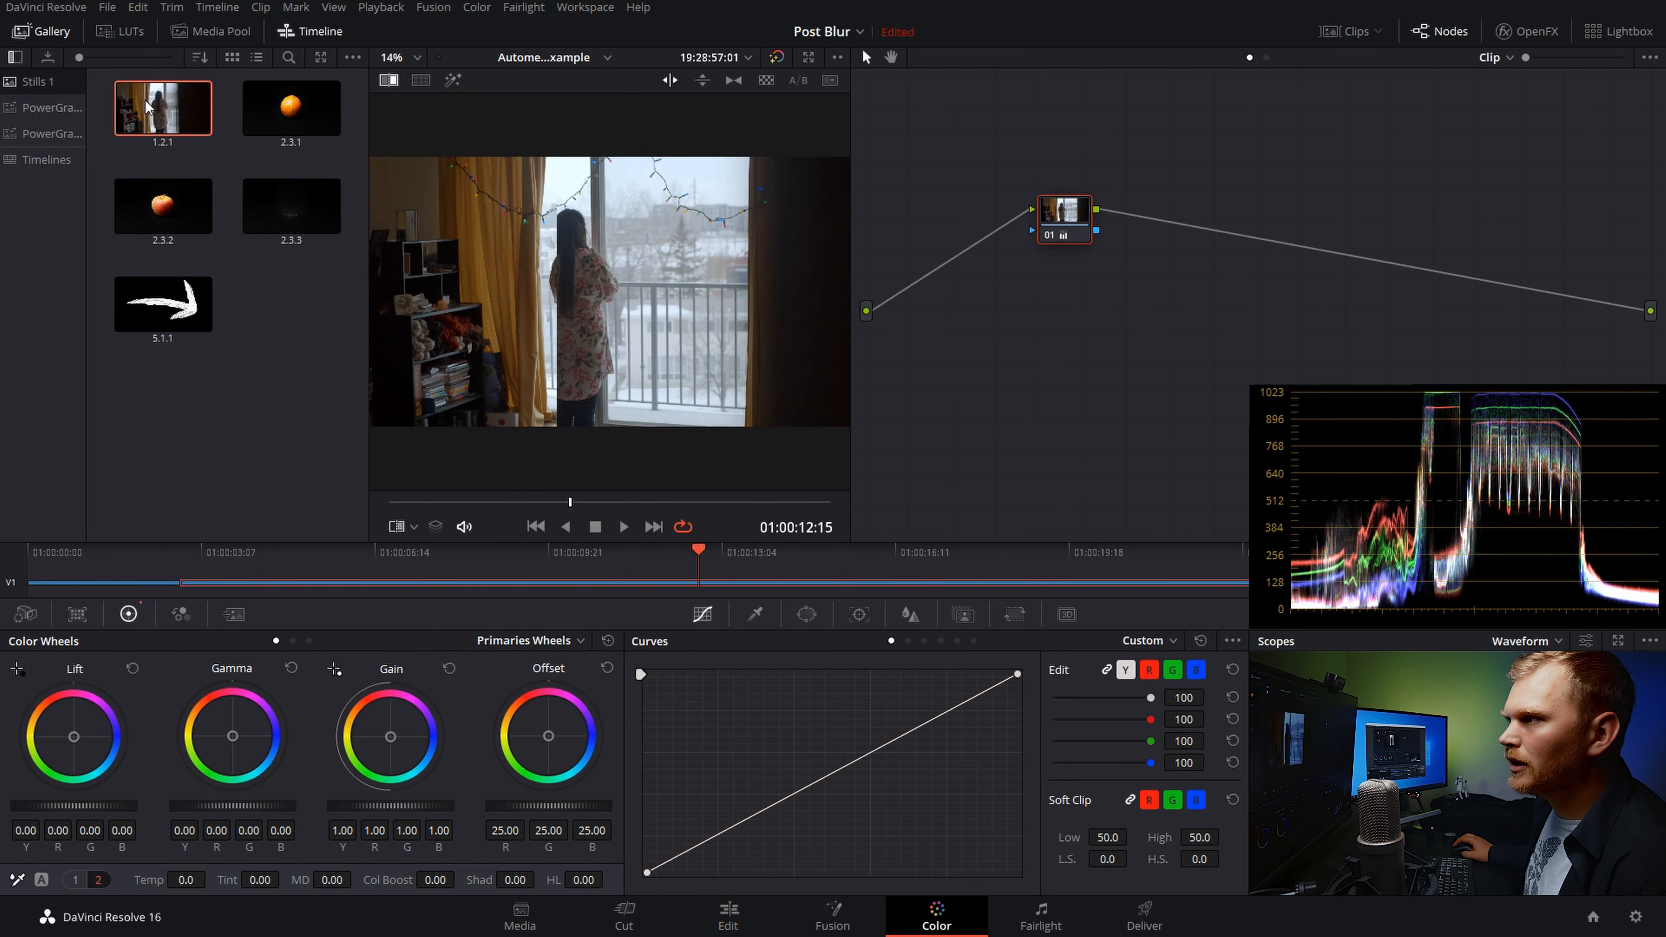
{"action": "left_click", "coordinate": [41, 33]}
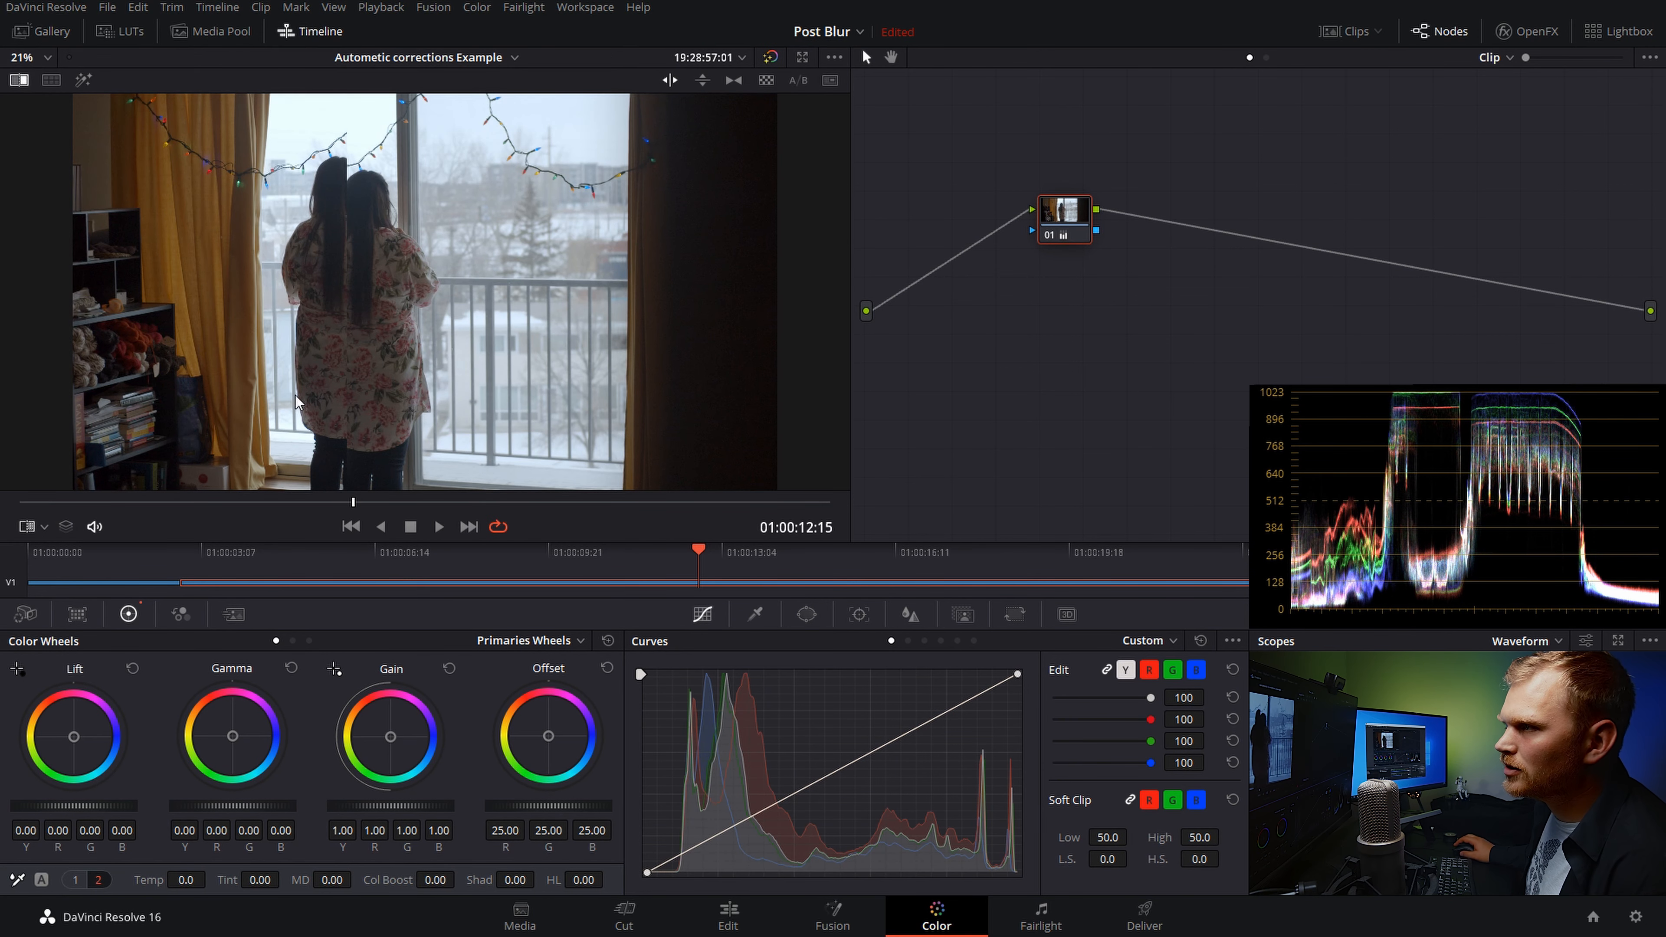
{"action": "left_click_drag", "start_coordinate": [349, 278], "coordinate": [385, 285]}
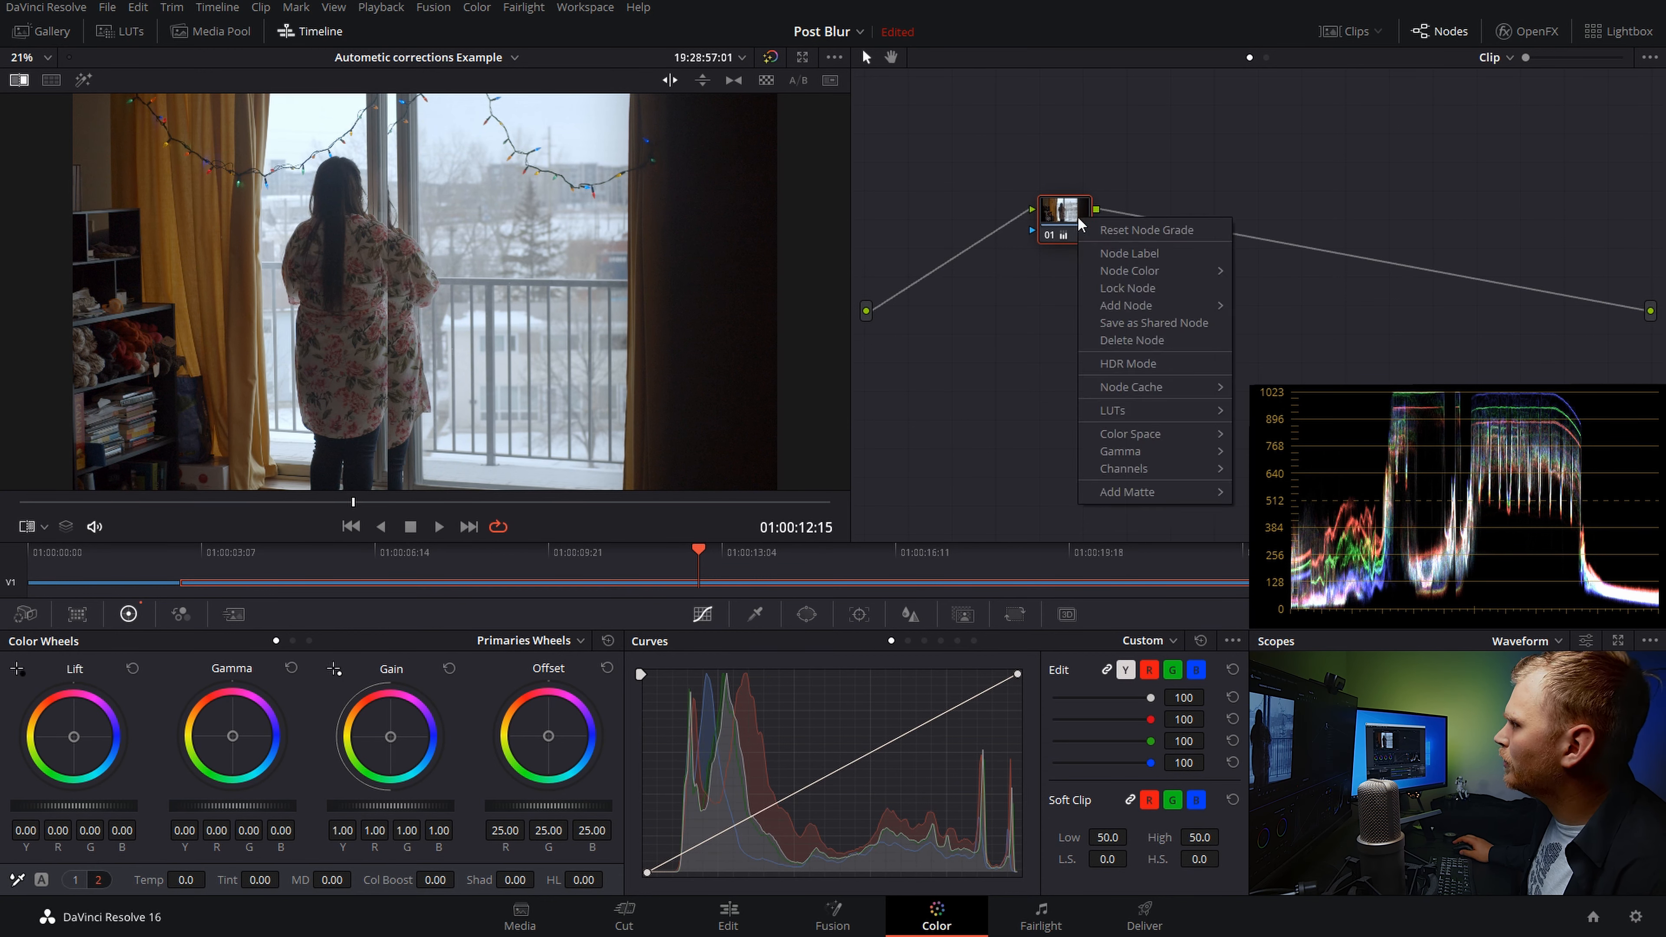
- Reset node 01's grade, redo the automatic color correction from the frame at 01:00:12:15, and turn off the still wipe
{"action": "right_click", "coordinate": [1081, 224]}
{"action": "left_click", "coordinate": [1140, 231]}
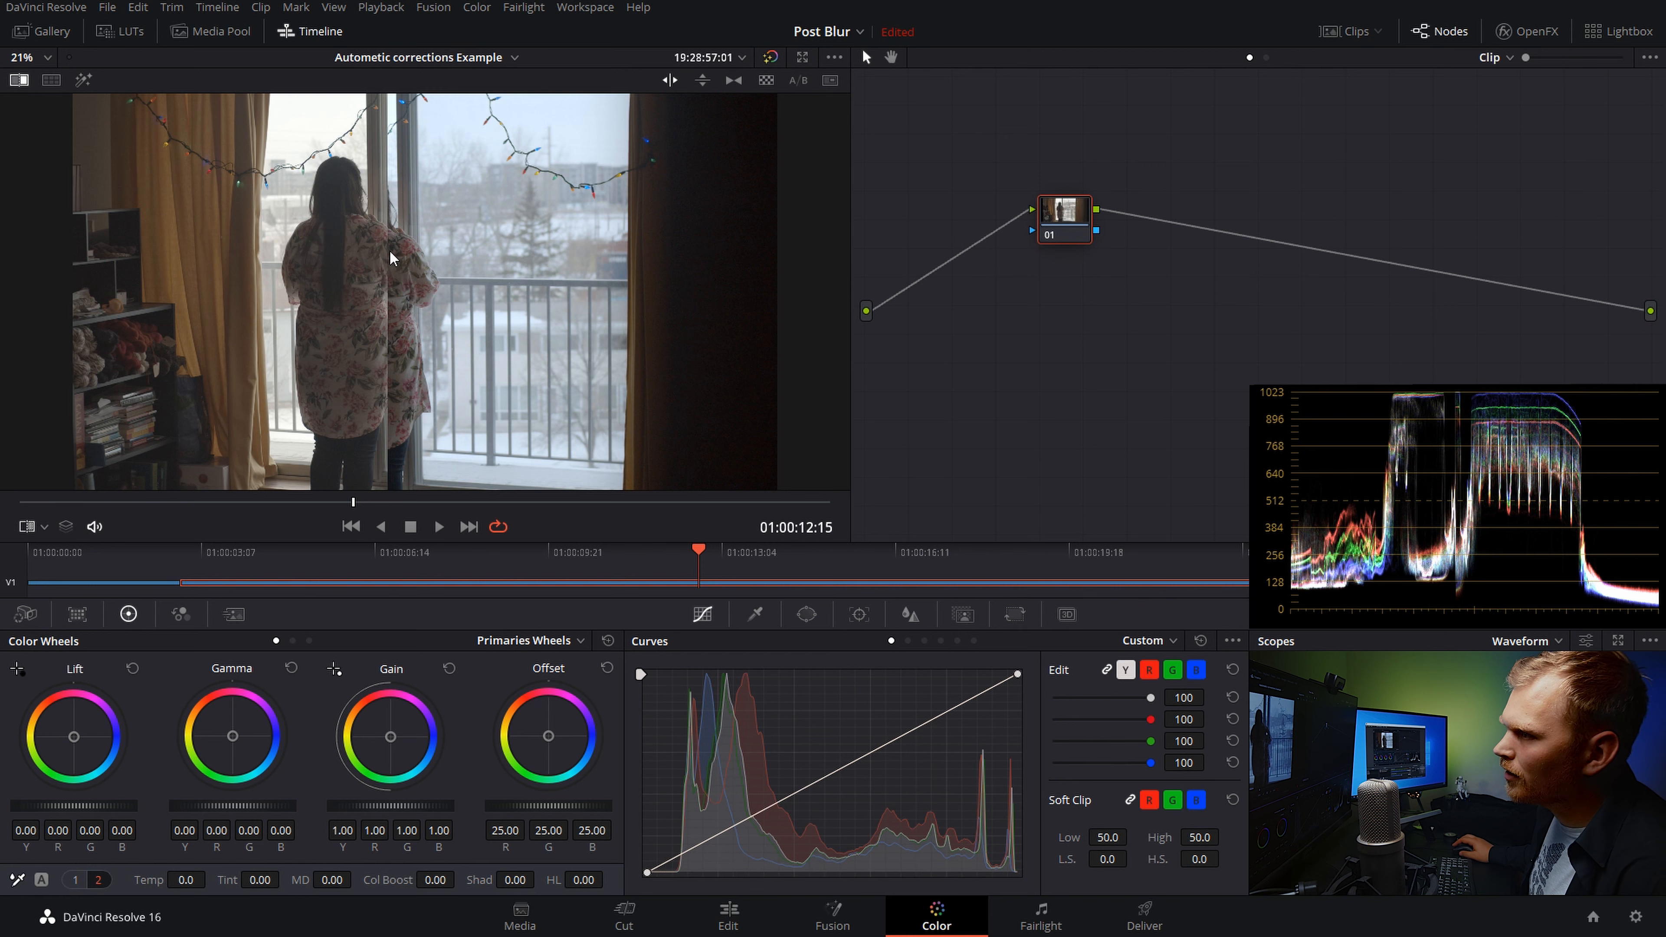
{"action": "left_click_drag", "start_coordinate": [387, 251], "coordinate": [344, 261]}
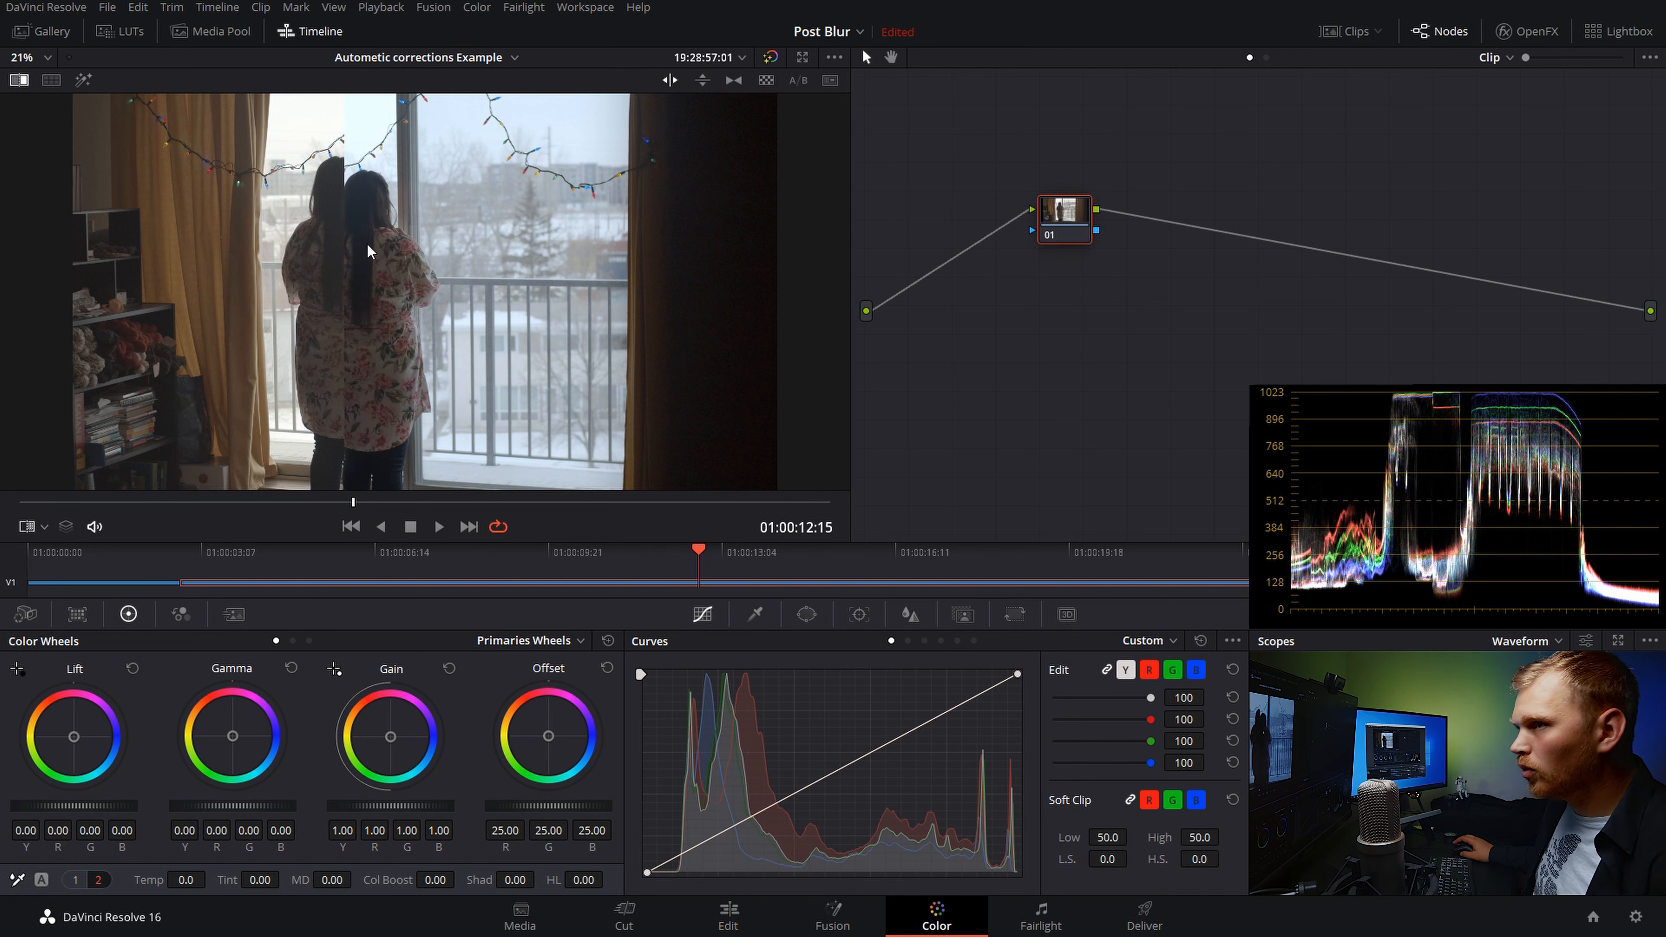
{"action": "key", "text": "alt+shift+c"}
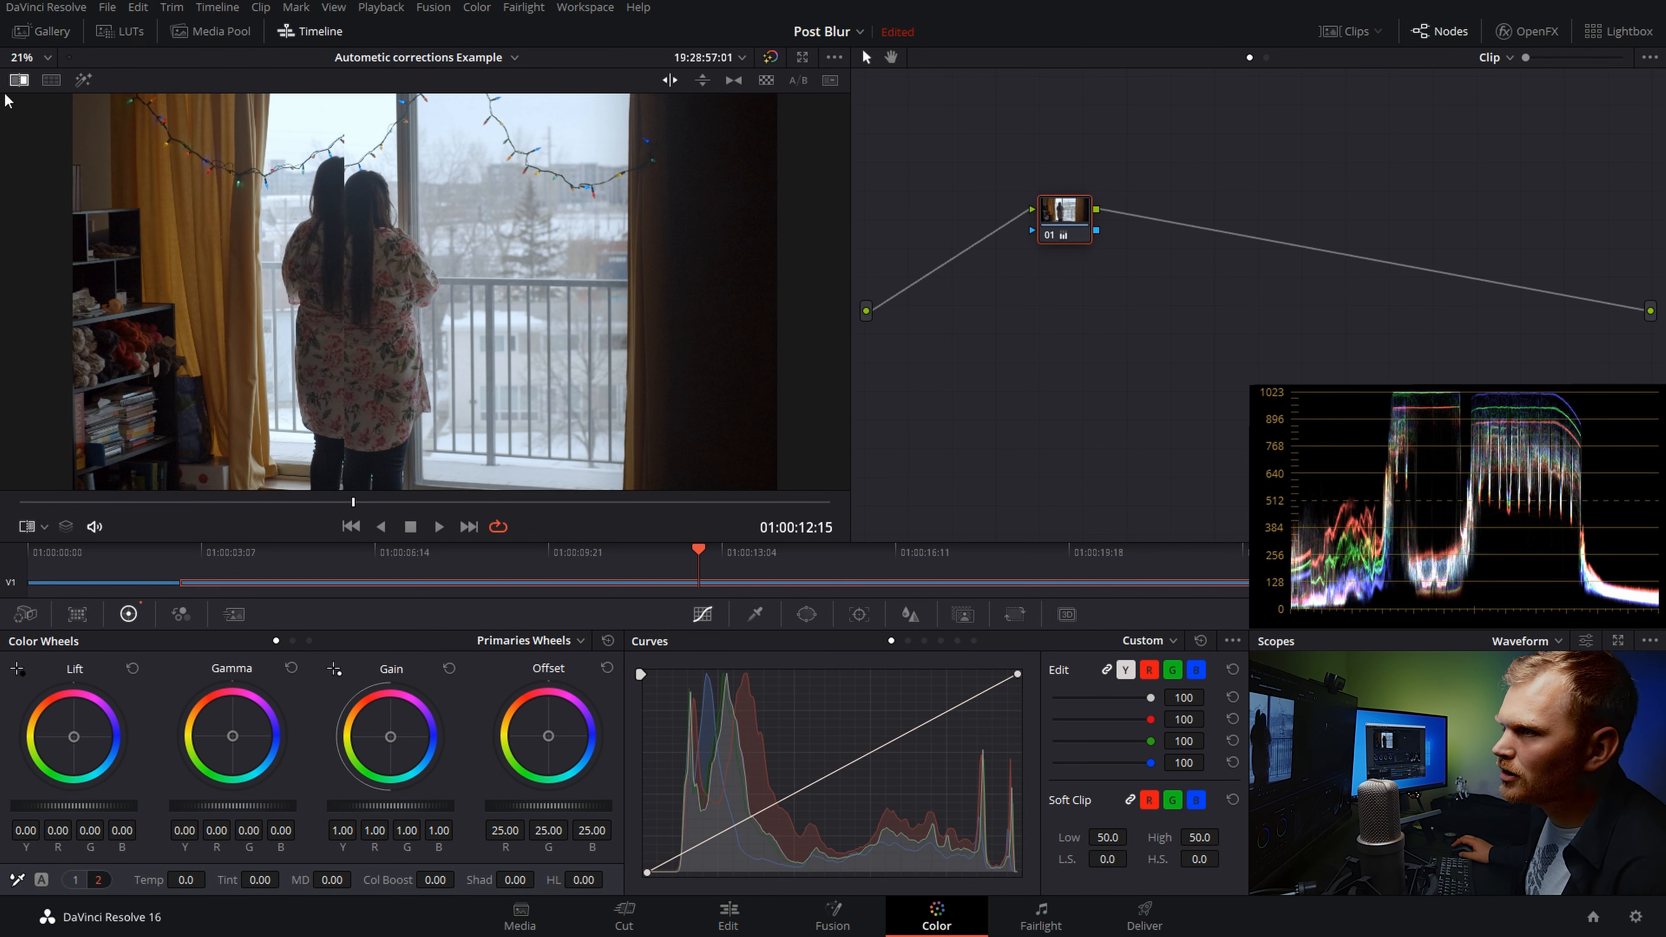
{"action": "left_click", "coordinate": [15, 82]}
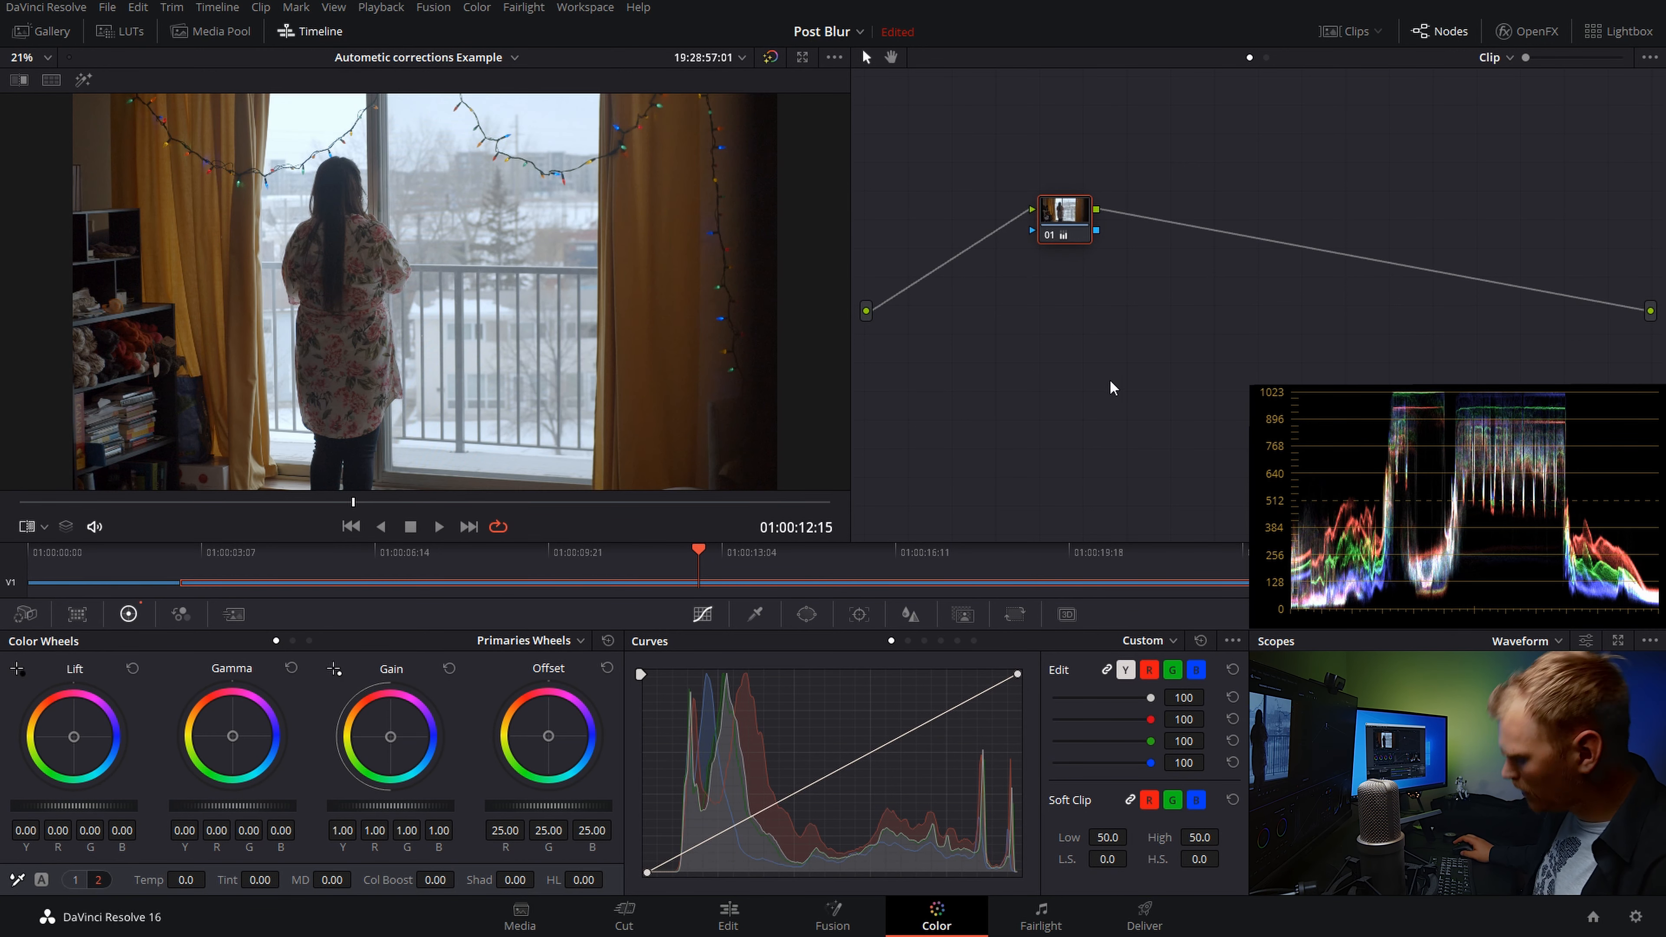
- Add a new local grade version to the window clip and reset node 01's grade in that version
{"action": "key", "text": "ctrl+y"}
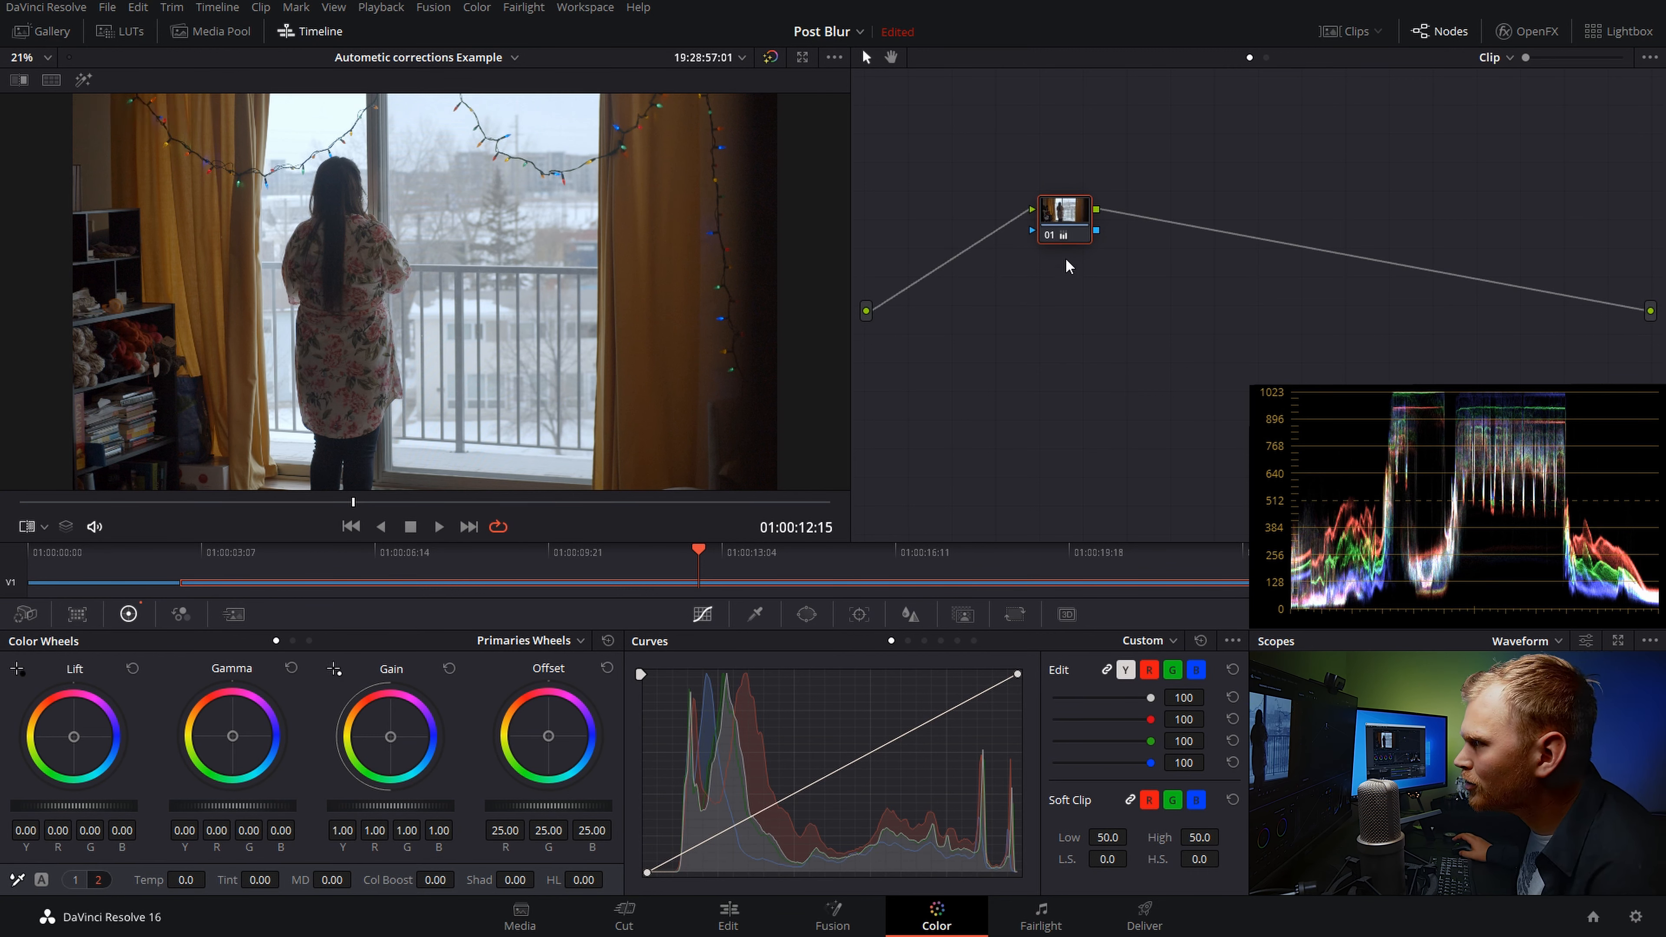
{"action": "right_click", "coordinate": [1072, 216]}
{"action": "left_click", "coordinate": [1084, 225]}
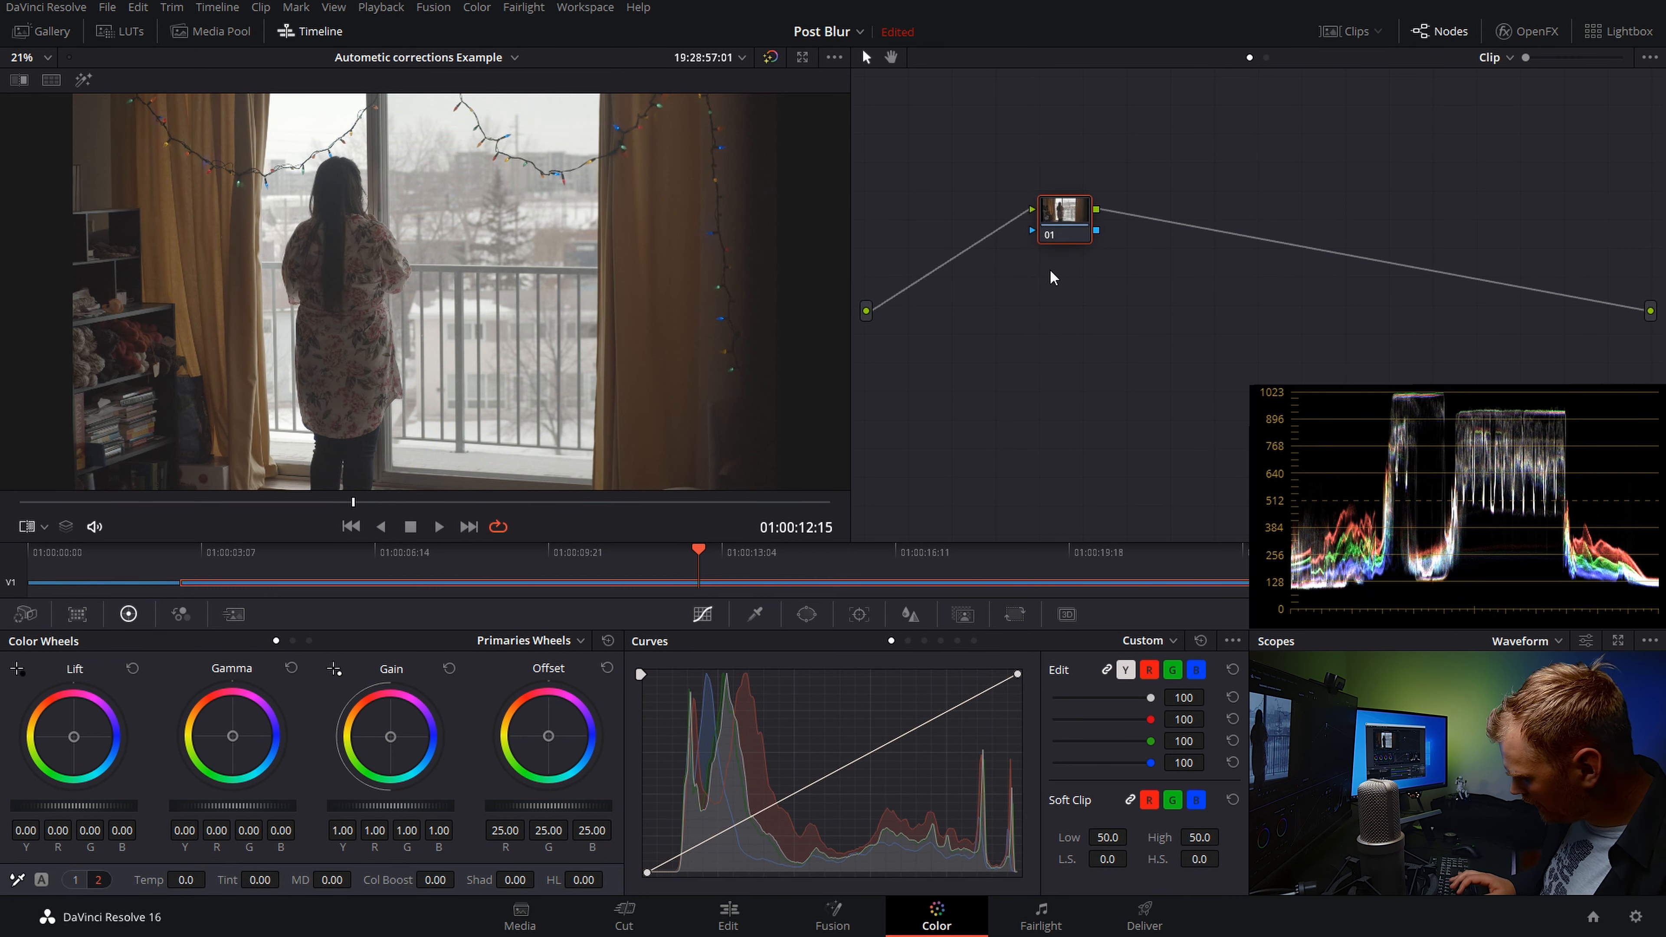
- Compare the window clip's previous and next grade versions, and look up its list of local versions from the clip thumbnail
{"action": "key", "text": "ctrl+b"}
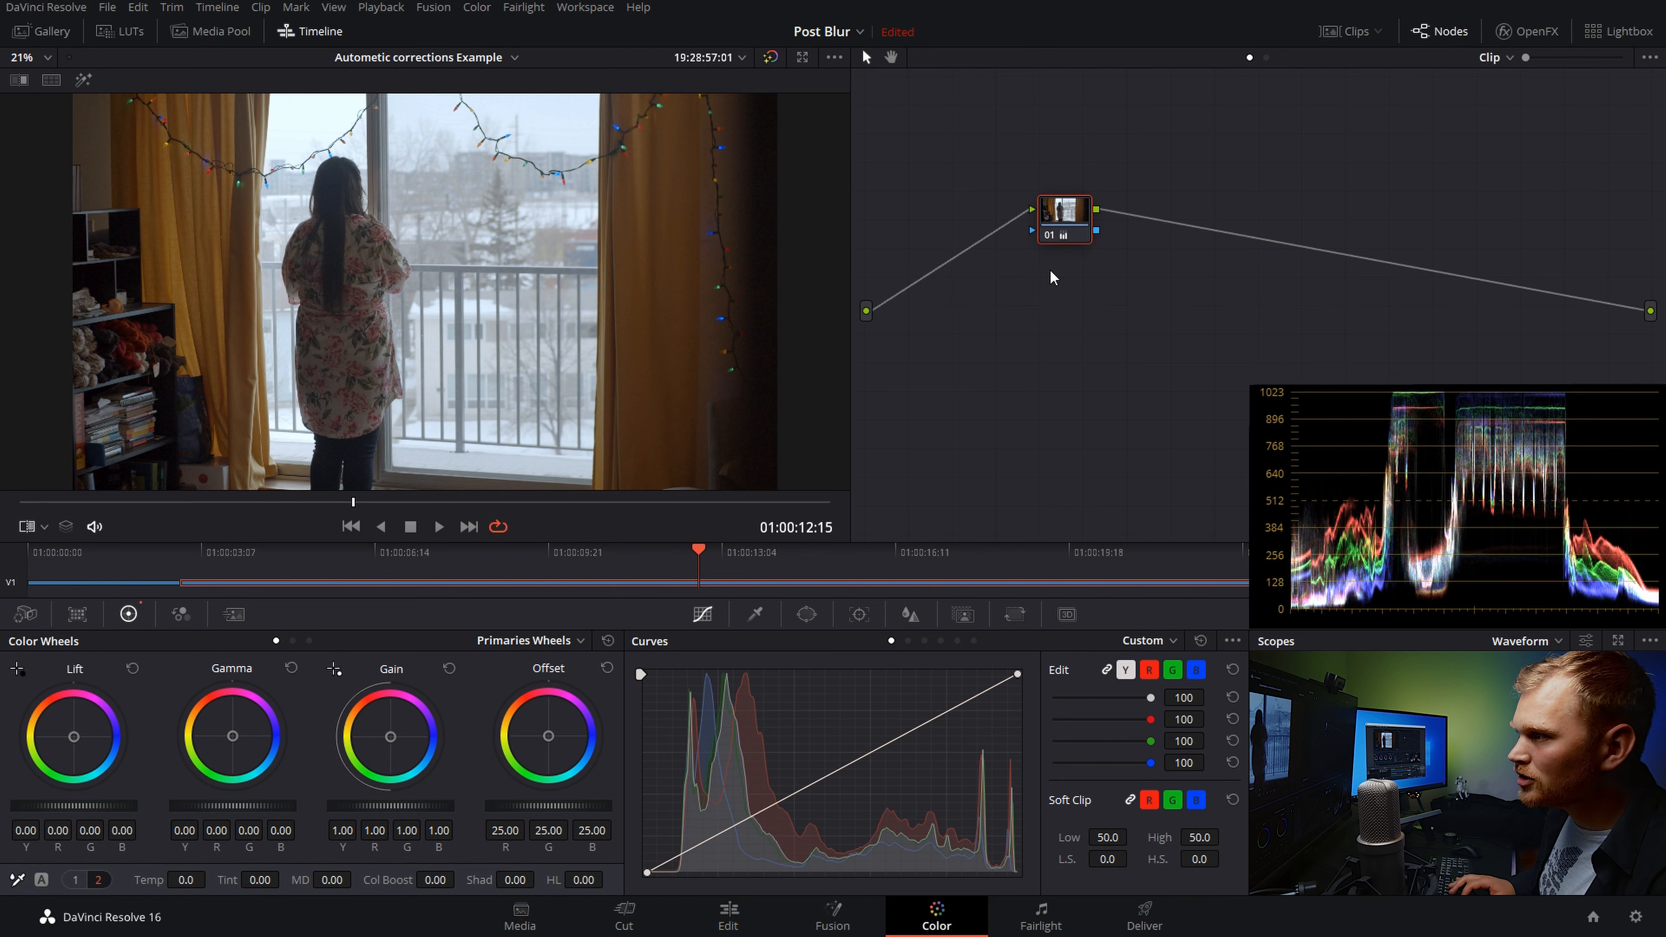
{"action": "key", "text": "ctrl+n"}
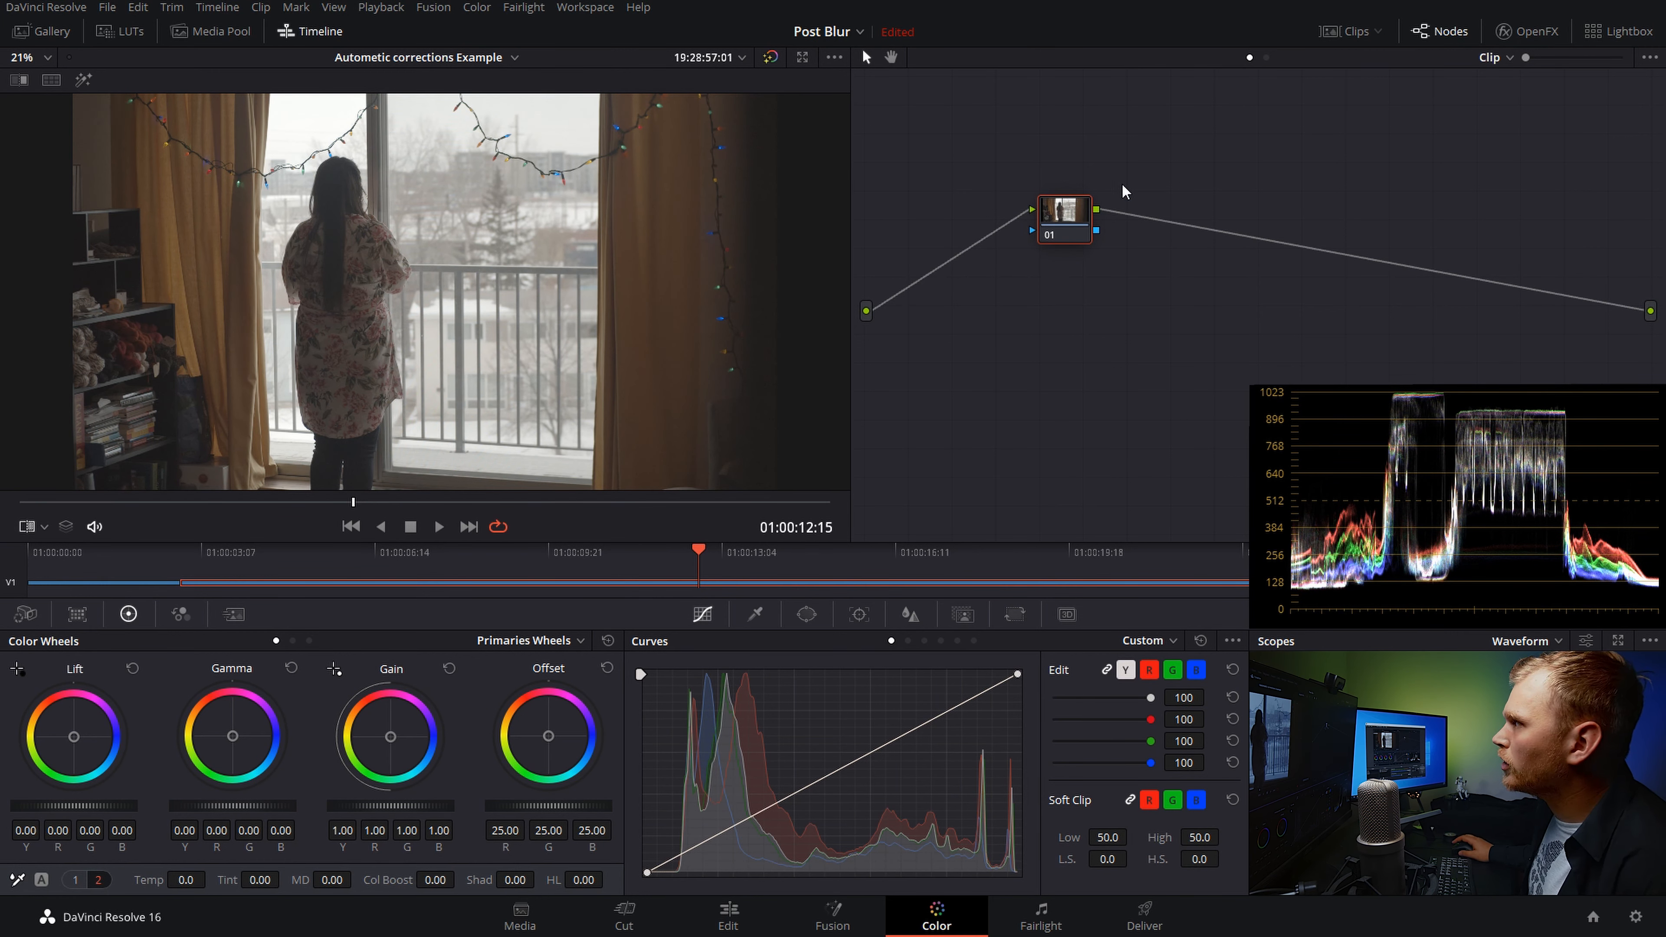
{"action": "left_click", "coordinate": [1333, 35]}
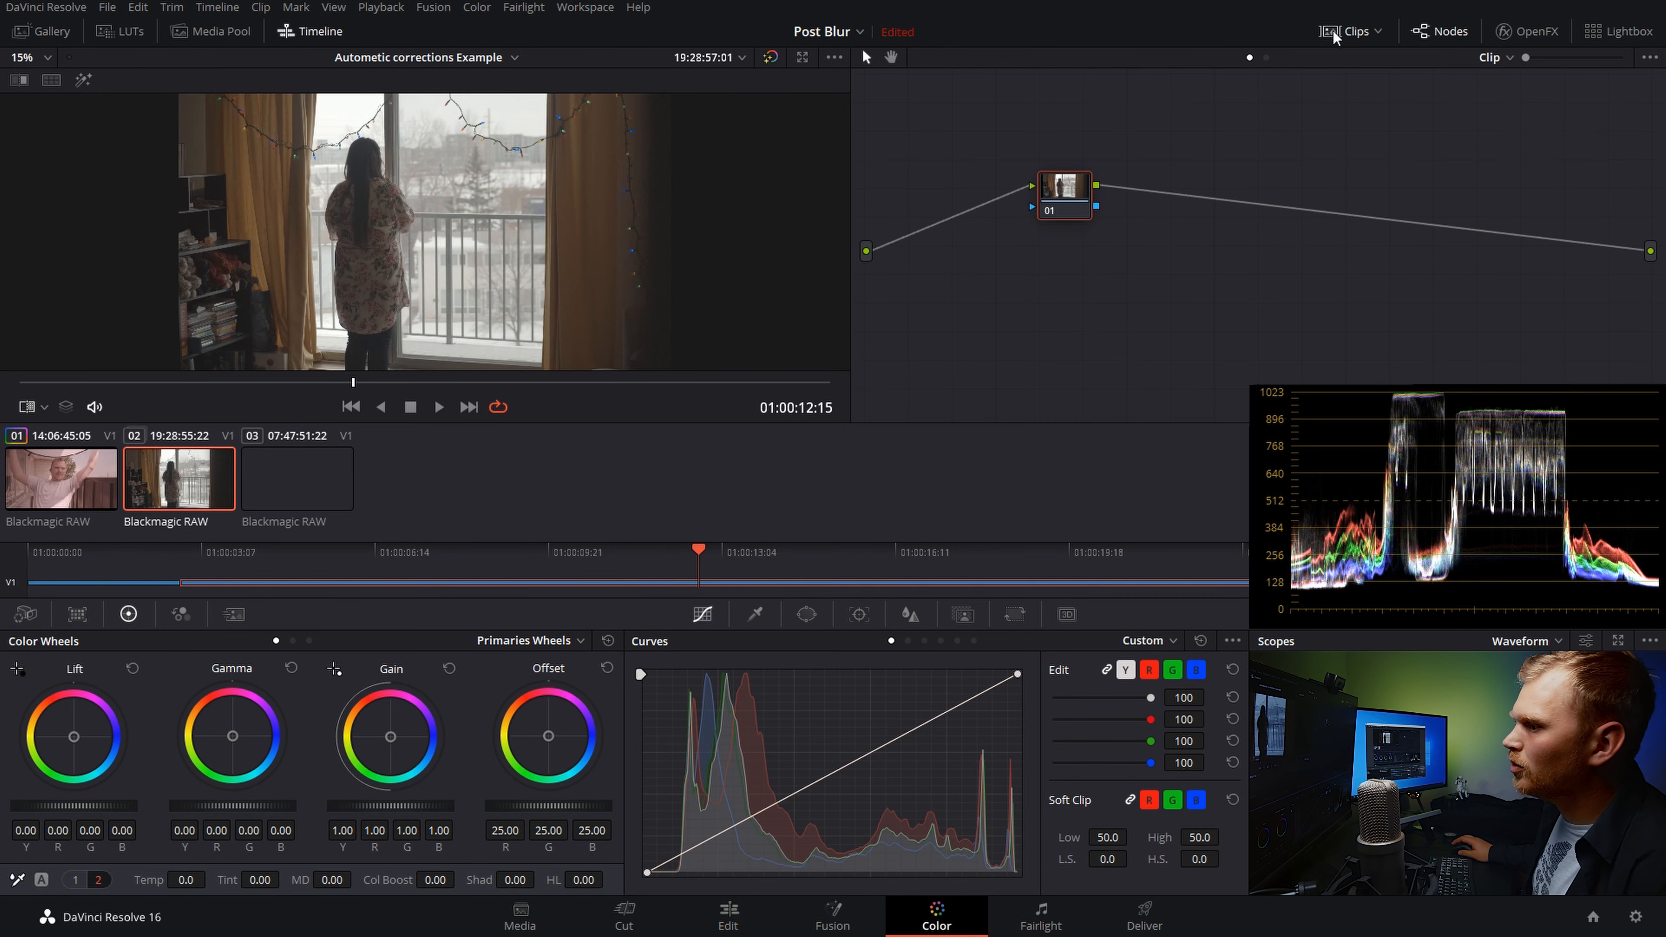
{"action": "right_click", "coordinate": [178, 485]}
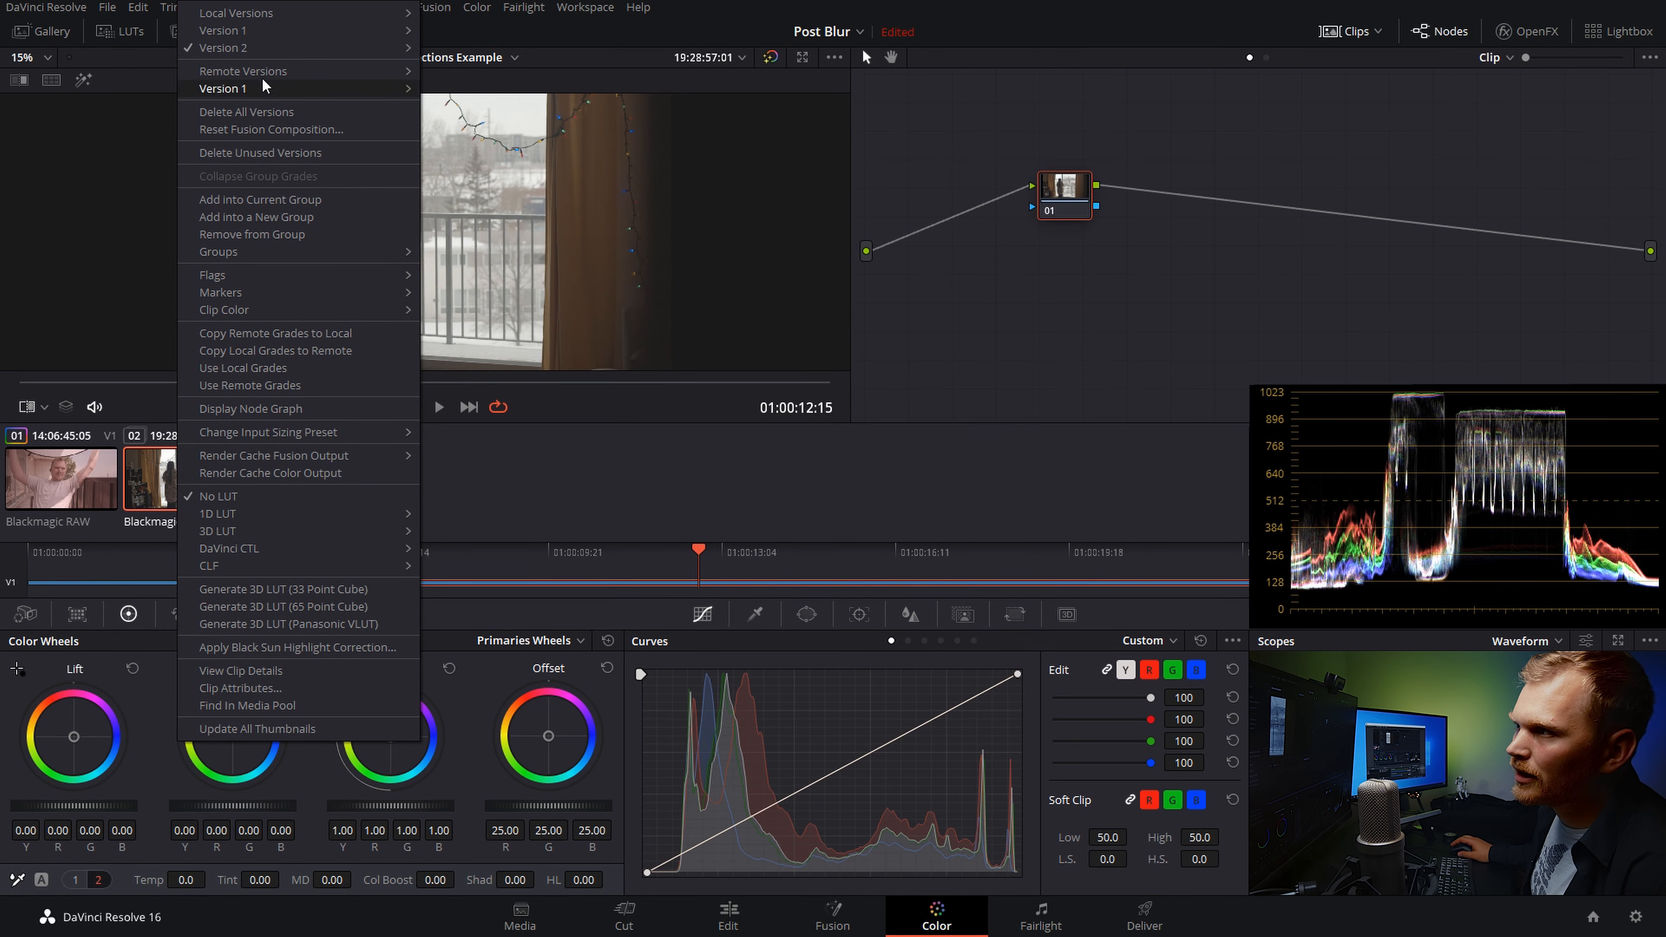
{"action": "mouse_move", "coordinate": [263, 49]}
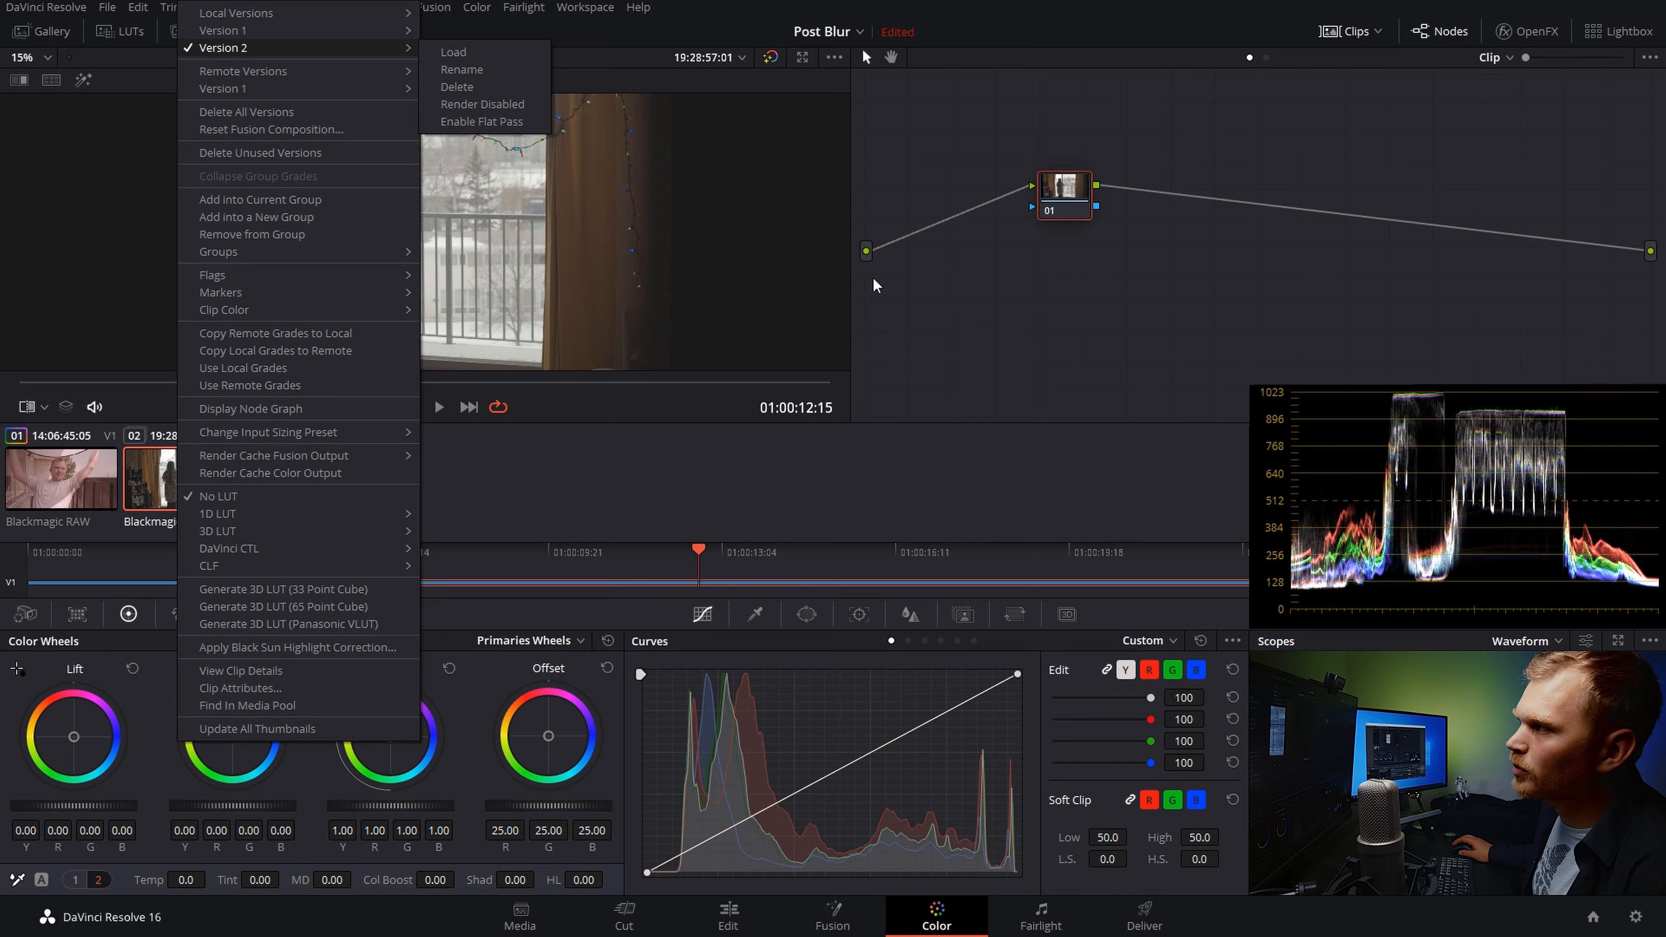
{"action": "left_click", "coordinate": [1117, 370]}
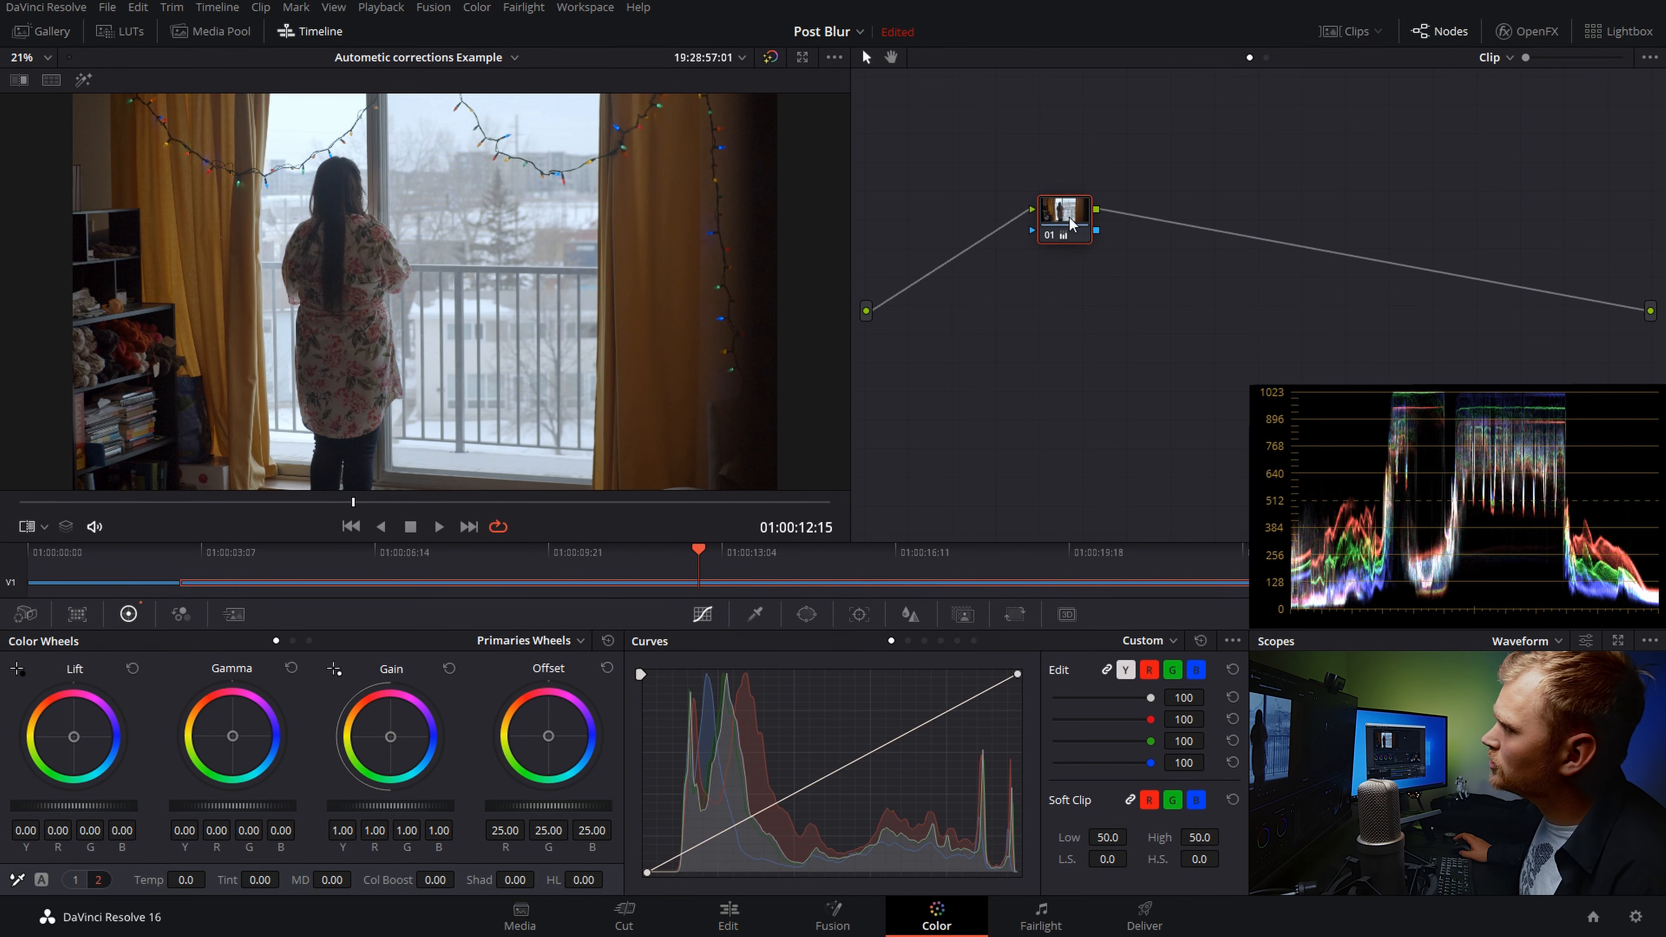
- Reset node 01's grade on the window clip and, on the Edit page, apply Auto Color to the Wide Window.braw and SC05 clips together
{"action": "right_click", "coordinate": [1052, 212]}
{"action": "left_click", "coordinate": [1092, 222]}
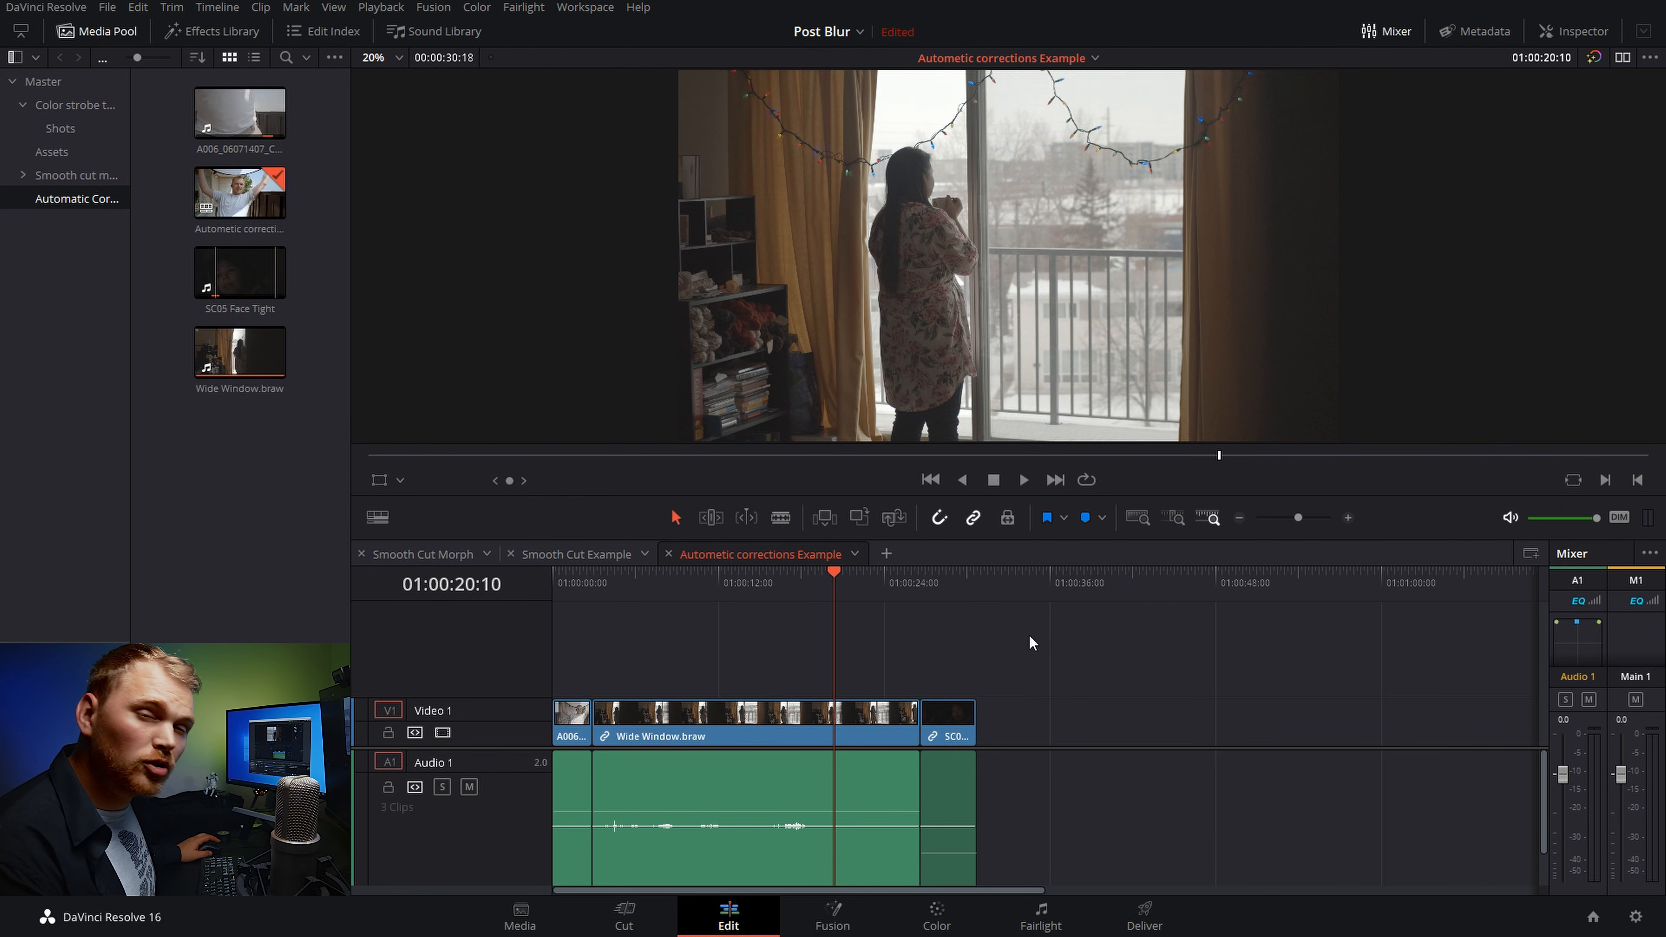
{"action": "left_click_drag", "start_coordinate": [834, 576], "coordinate": [944, 578]}
{"action": "left_click_drag", "start_coordinate": [740, 641], "coordinate": [1005, 715]}
{"action": "left_click", "coordinate": [920, 575]}
{"action": "left_click_drag", "start_coordinate": [935, 577], "coordinate": [877, 594]}
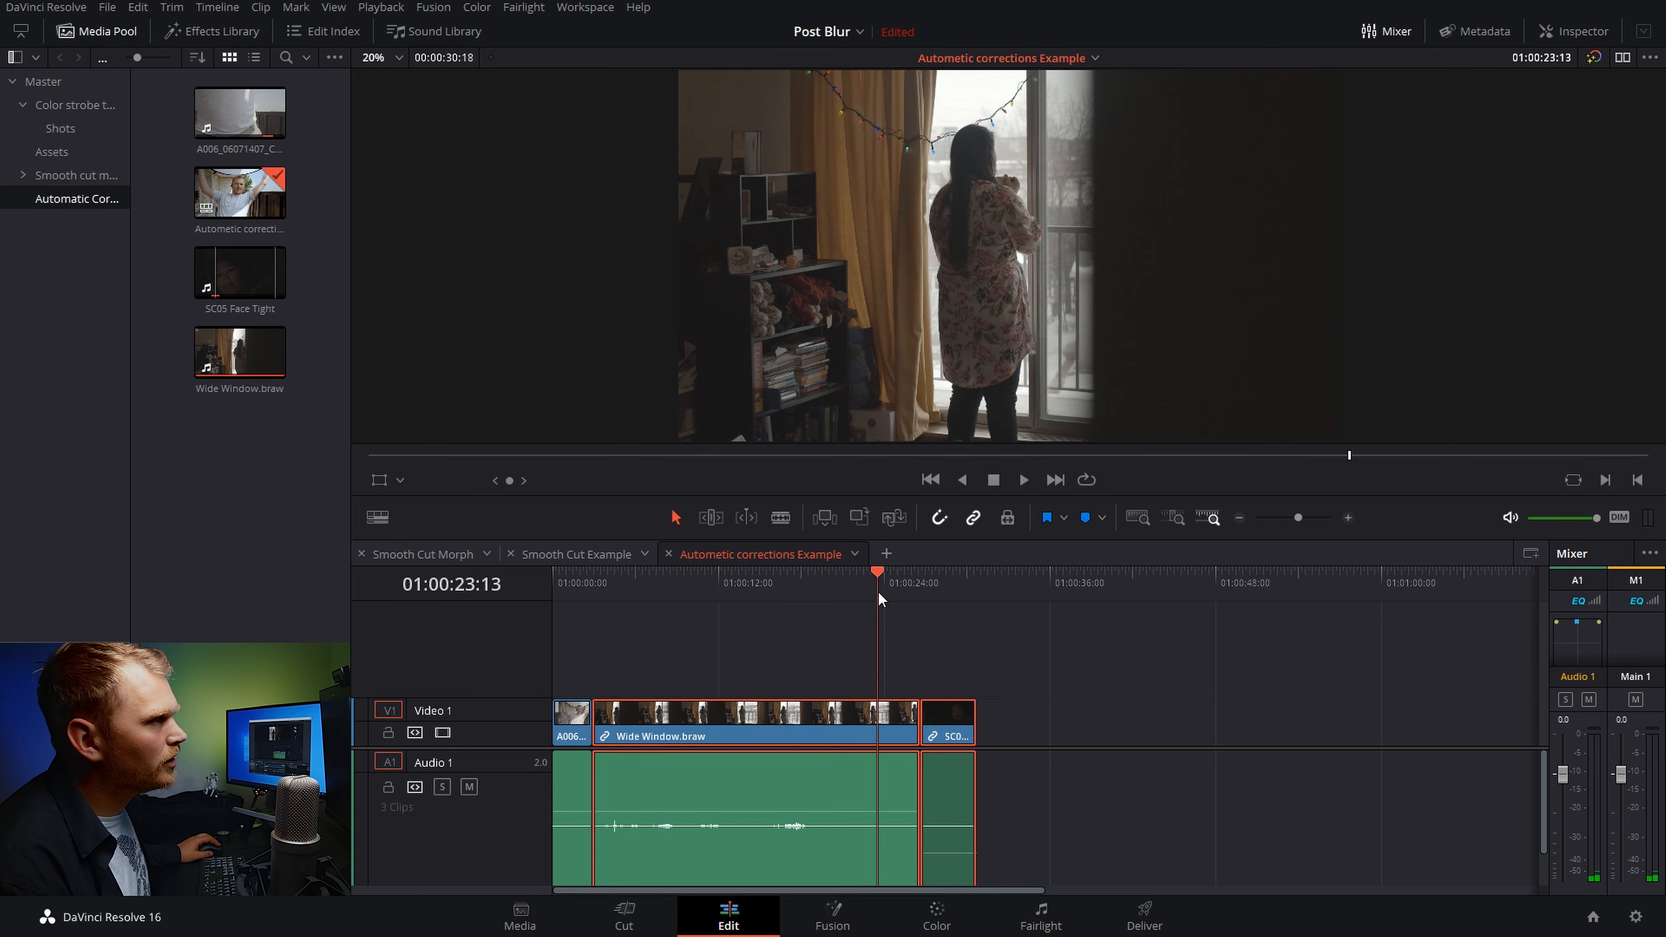
{"action": "left_click", "coordinate": [475, 8]}
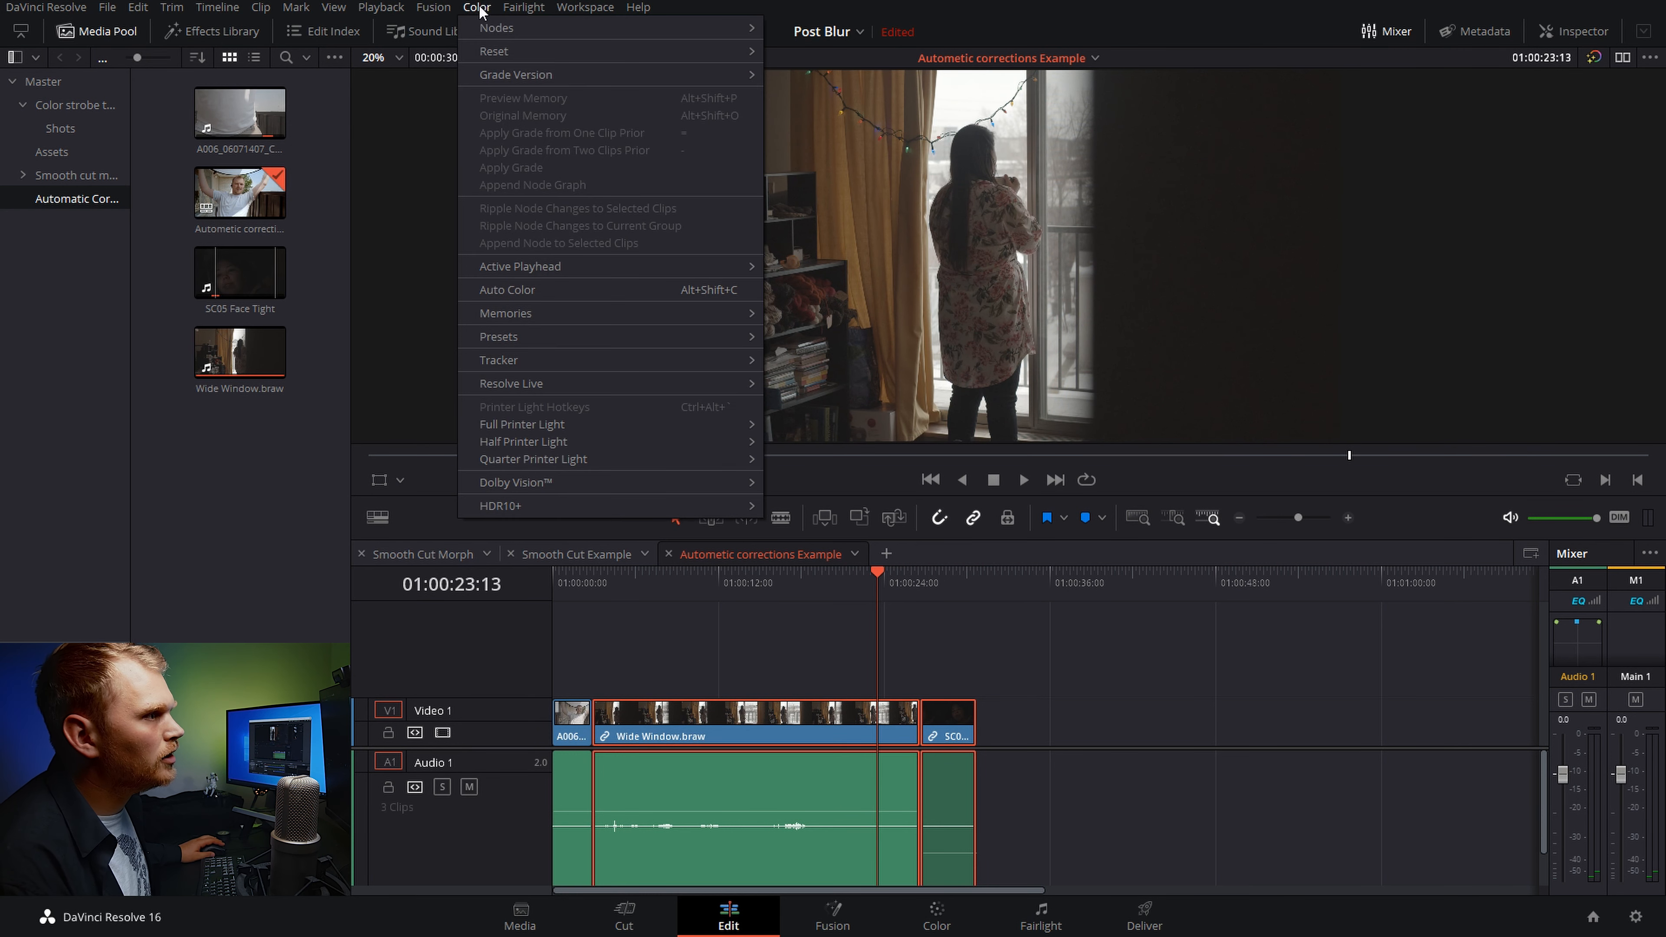
{"action": "left_click", "coordinate": [548, 291]}
{"action": "left_click_drag", "start_coordinate": [877, 577], "coordinate": [946, 589]}
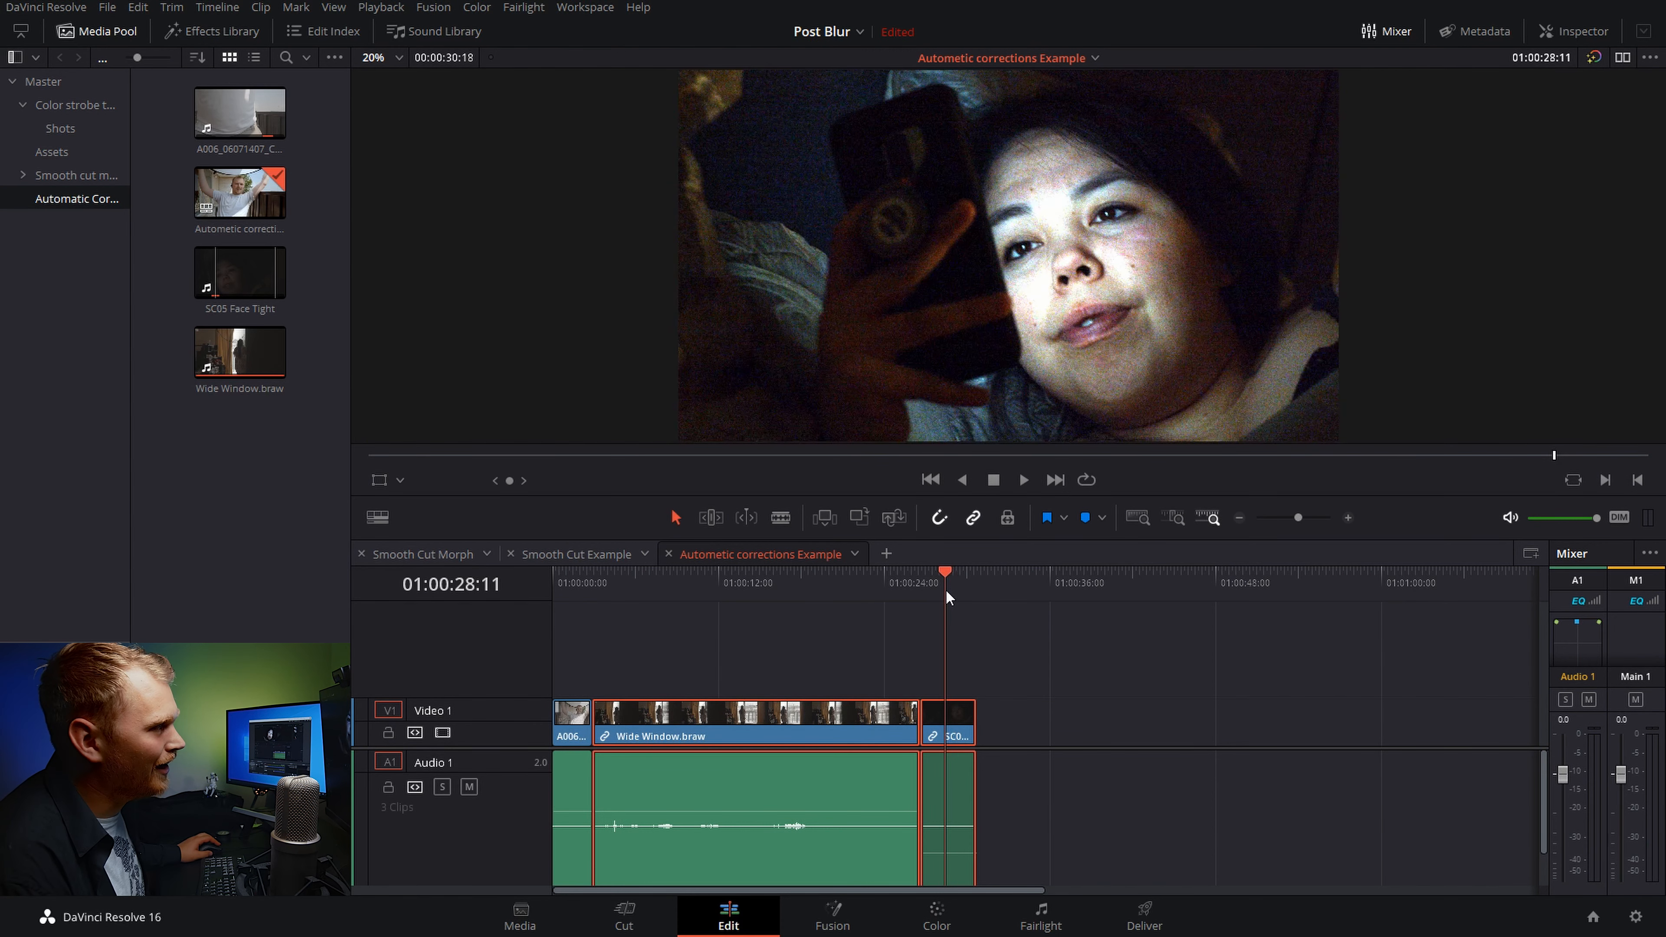
{"action": "left_click", "coordinate": [1022, 661]}
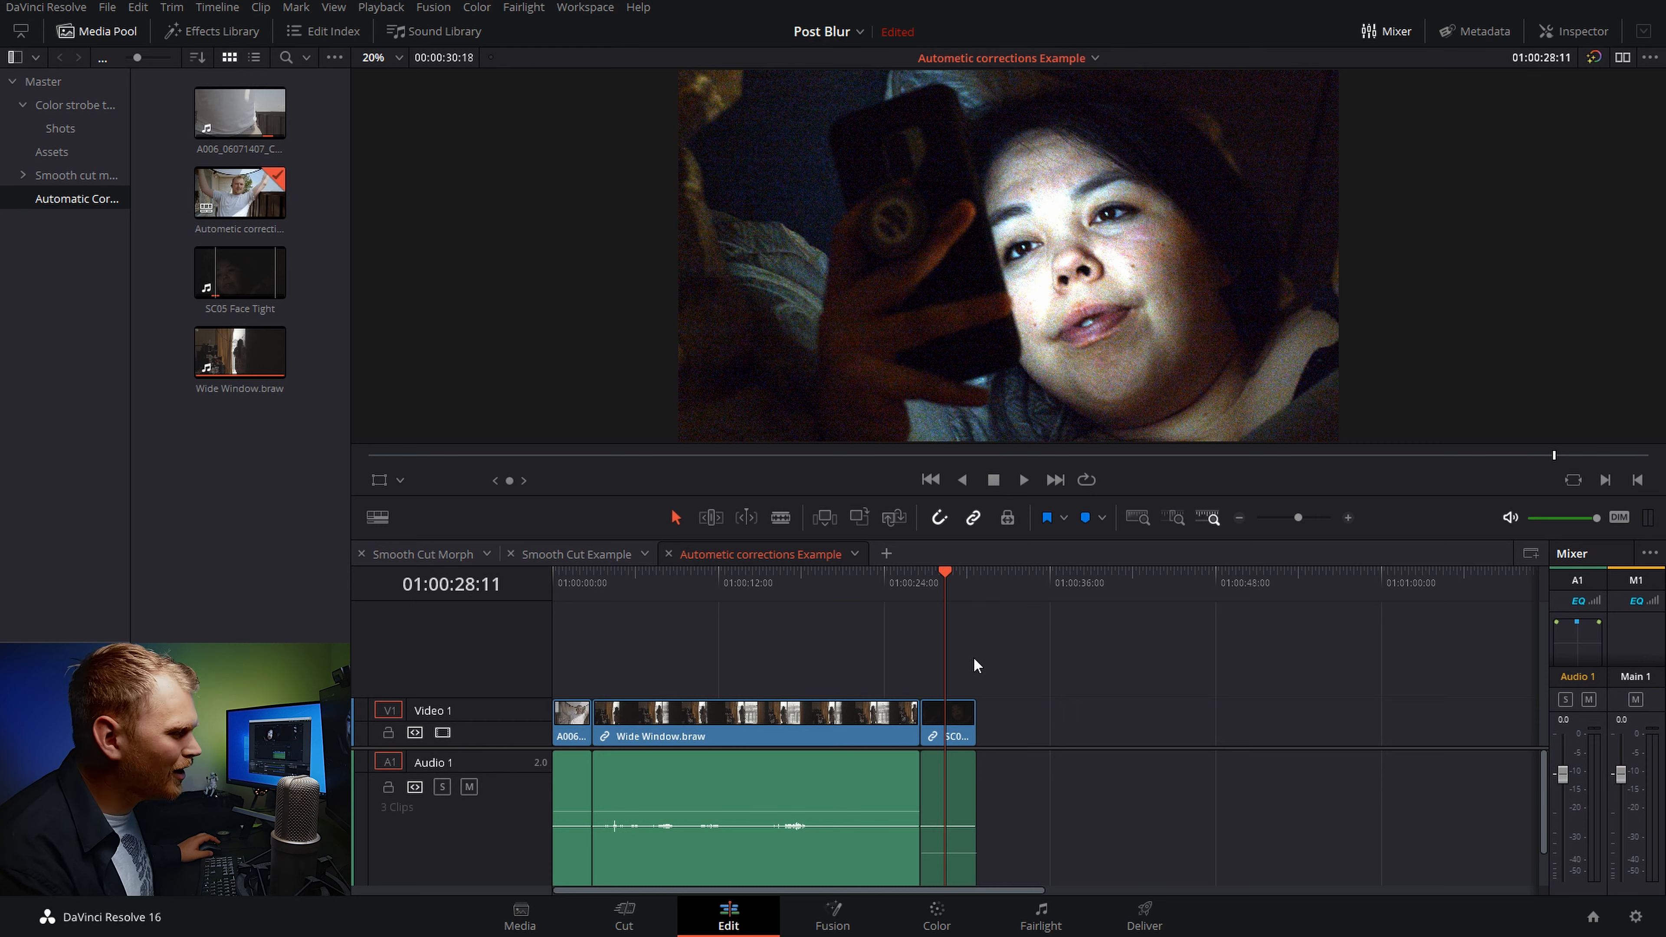
- On the Color page, reset node 01's grade on the SC05 face clip and reapply automatic color correction from the frame at 01:00:27:15
{"action": "left_click", "coordinate": [937, 915]}
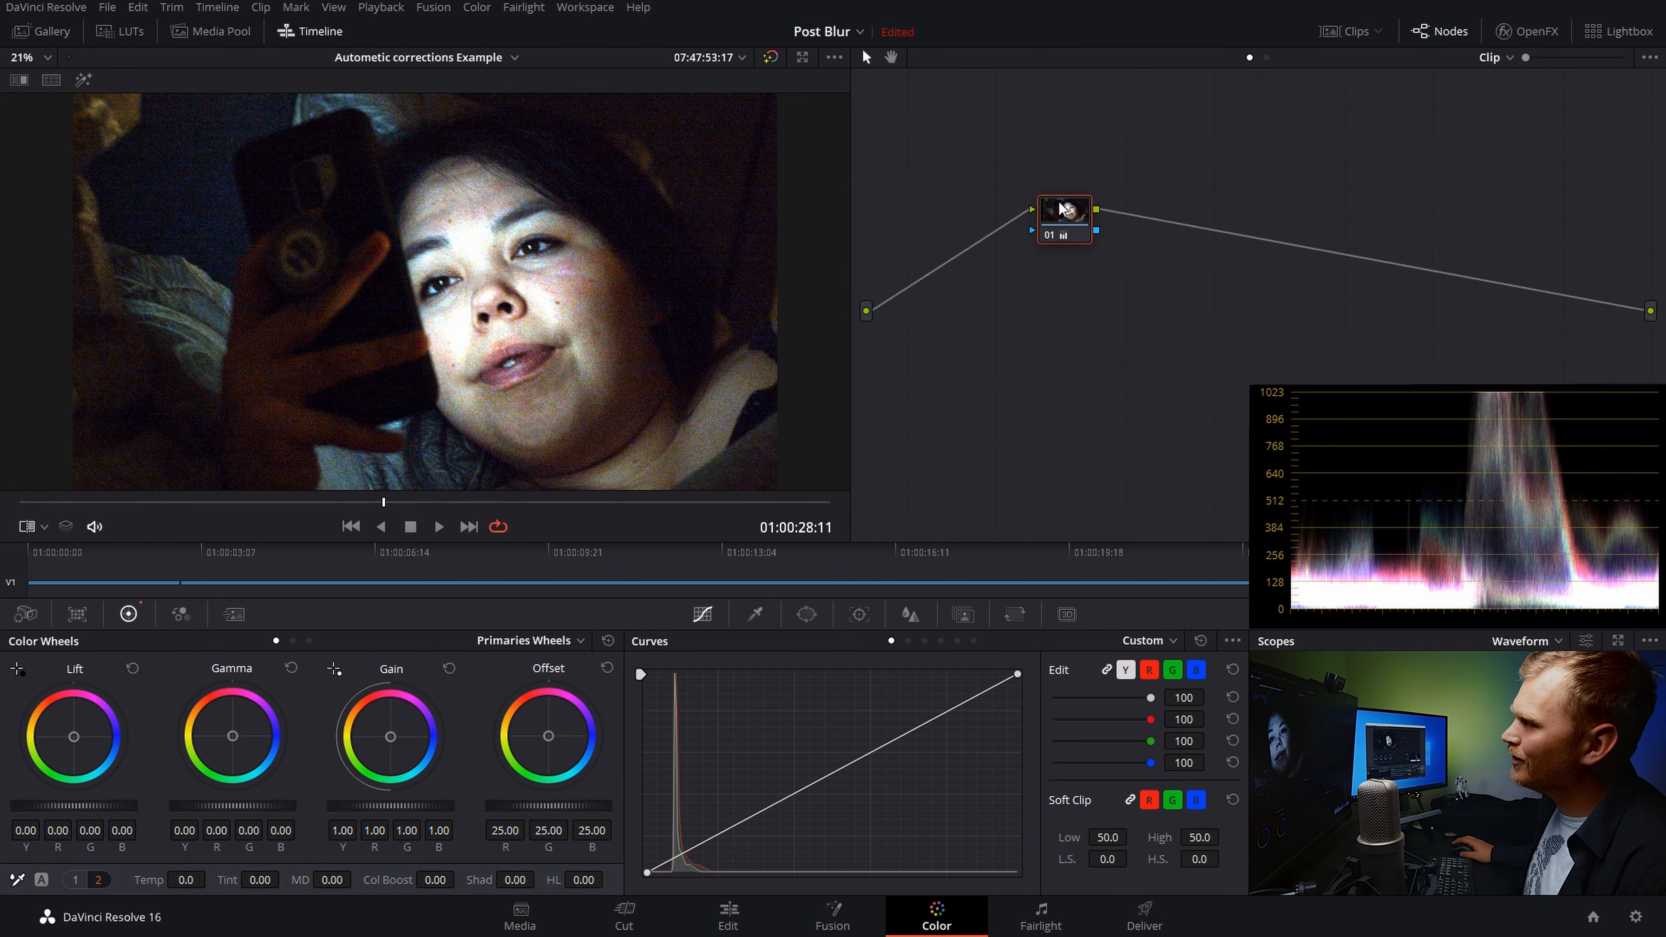
{"action": "right_click", "coordinate": [1051, 218]}
{"action": "left_click", "coordinate": [1079, 231]}
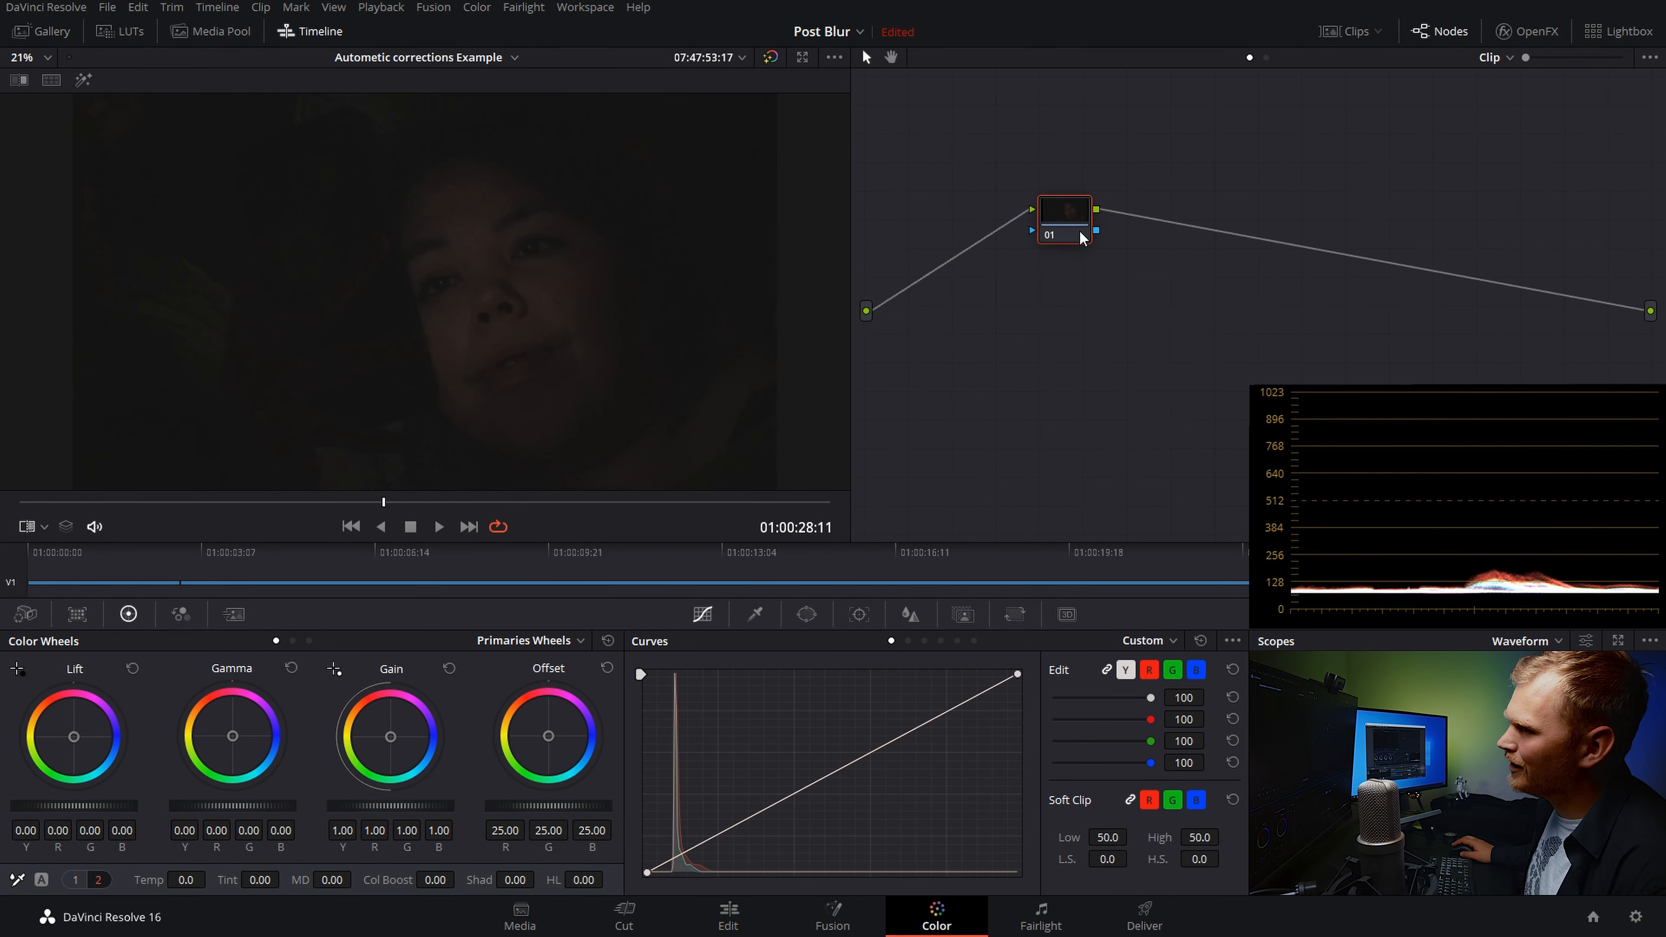
{"action": "left_click_drag", "start_coordinate": [384, 502], "coordinate": [218, 503]}
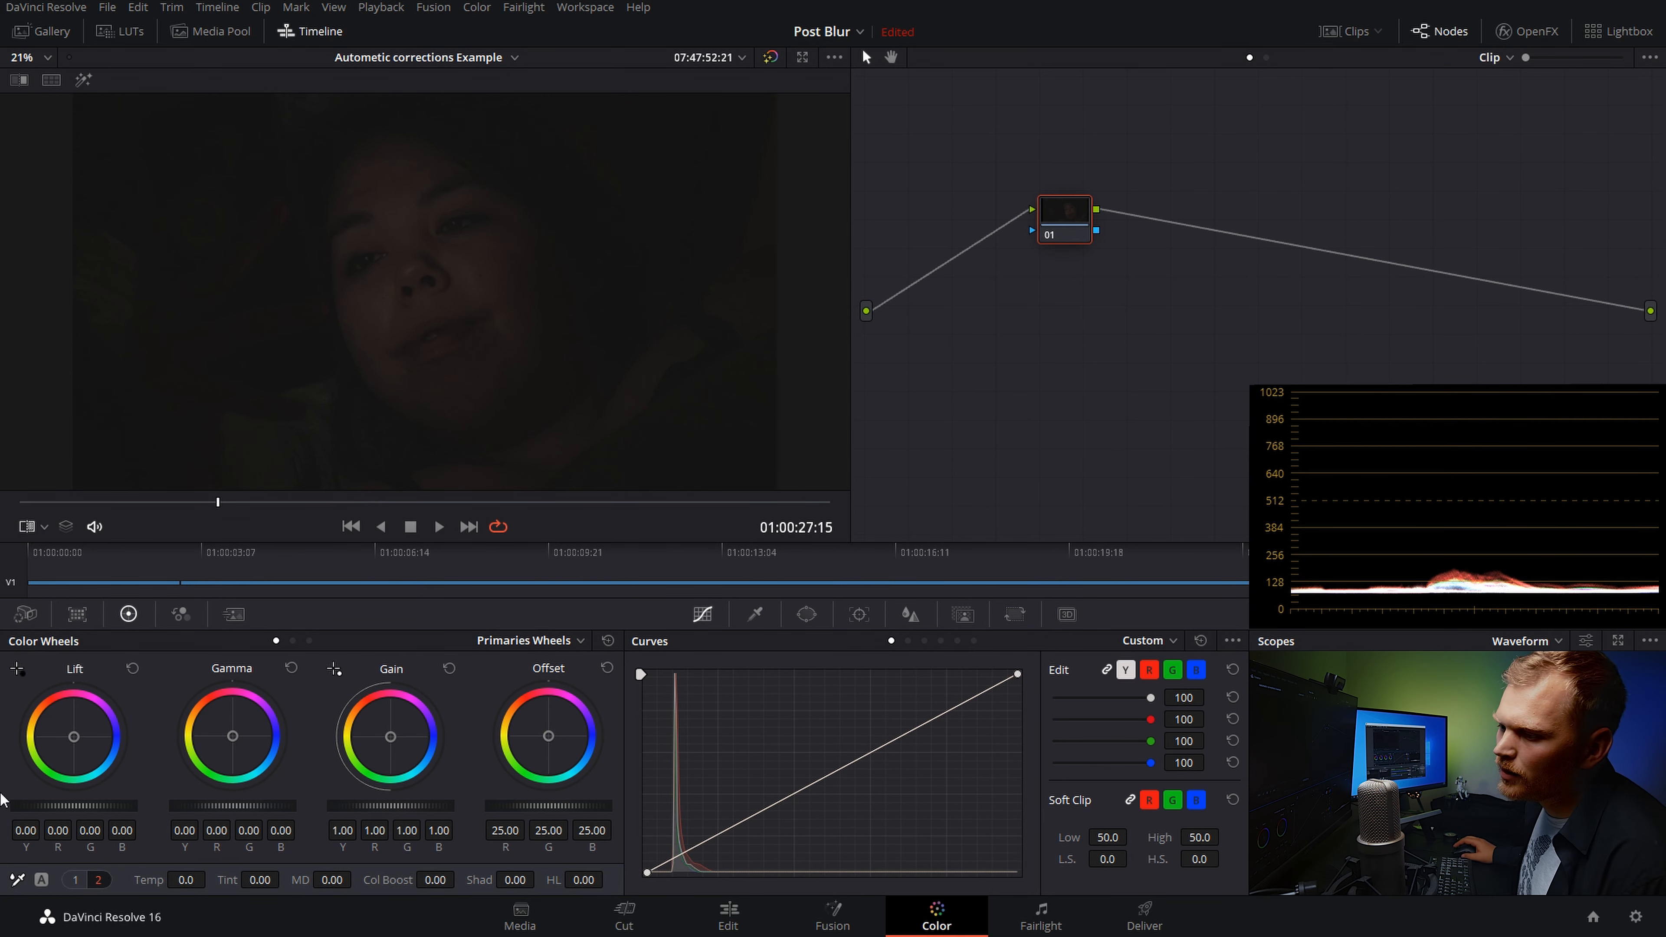
{"action": "left_click", "coordinate": [40, 879]}
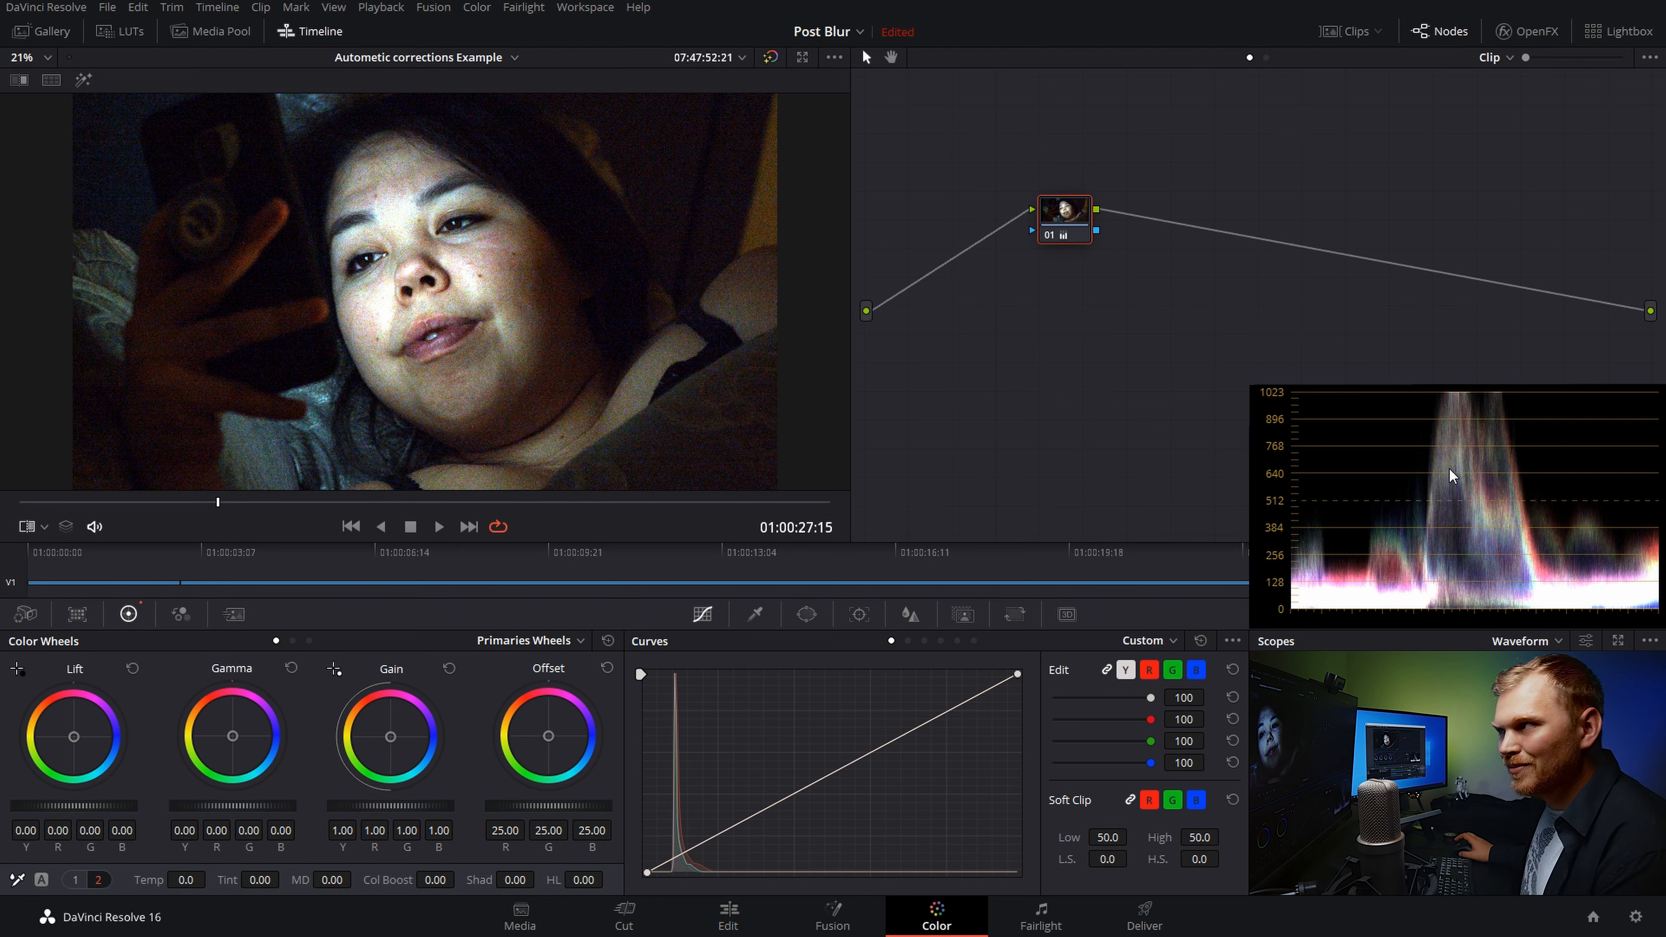
- Check the face clip's correction up to 01:00:29:11, reset its node 01 grade, and return to the window clip at 01:00:07:18
{"action": "left_click_drag", "start_coordinate": [219, 497], "coordinate": [272, 473]}
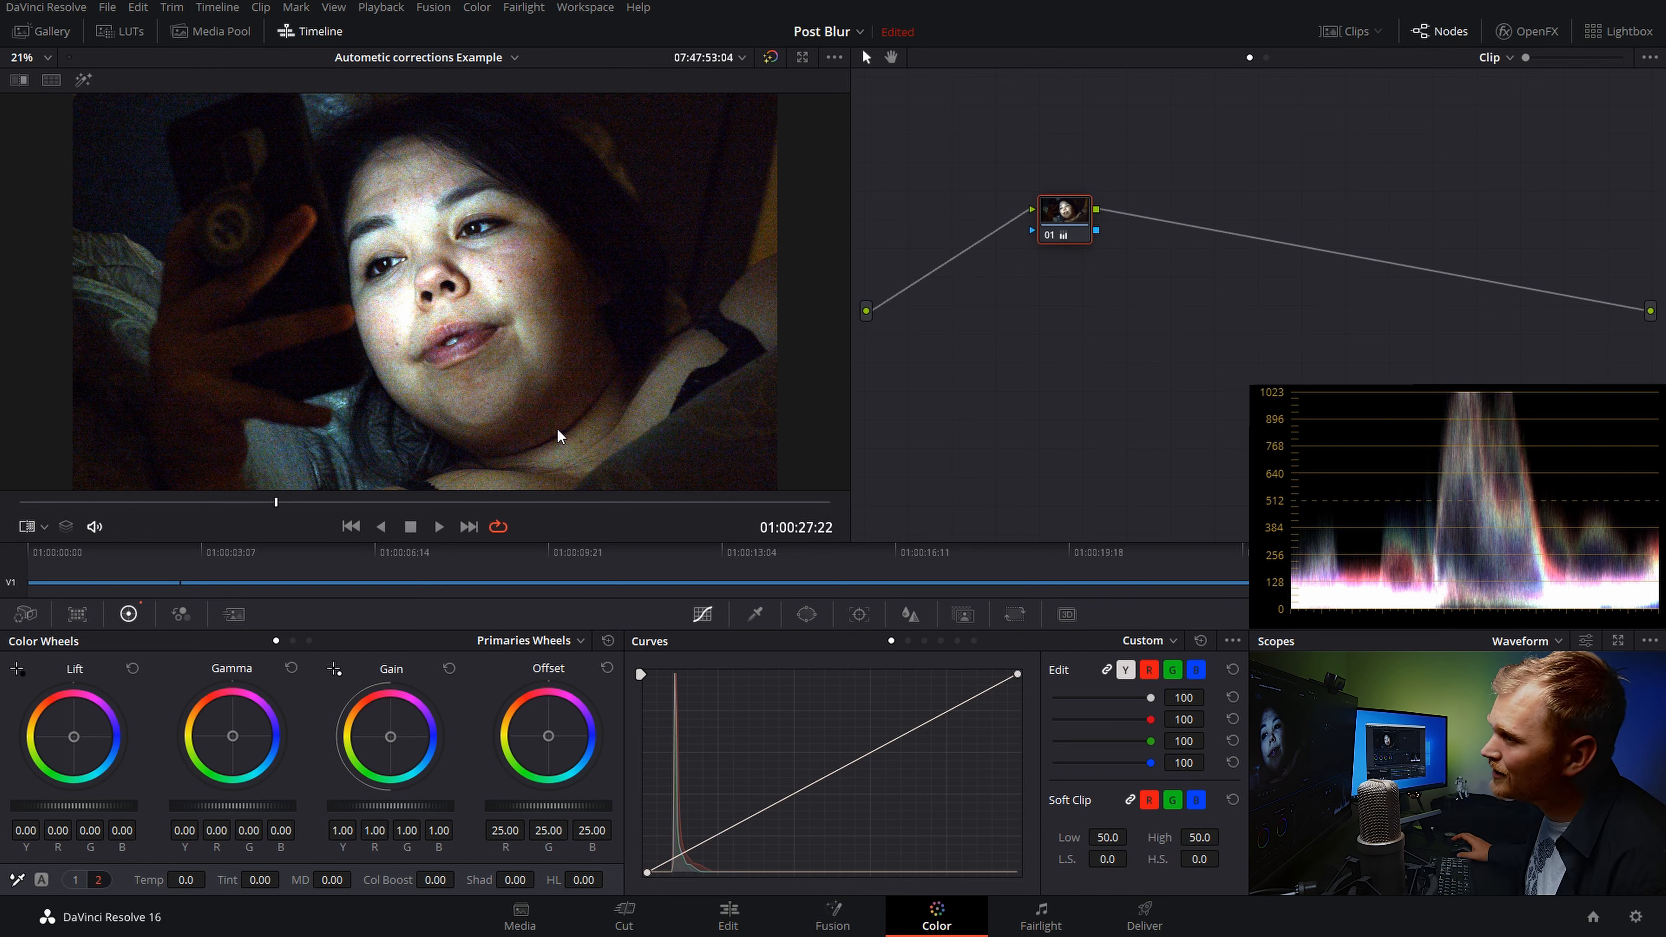
{"action": "left_click_drag", "start_coordinate": [273, 507], "coordinate": [580, 479]}
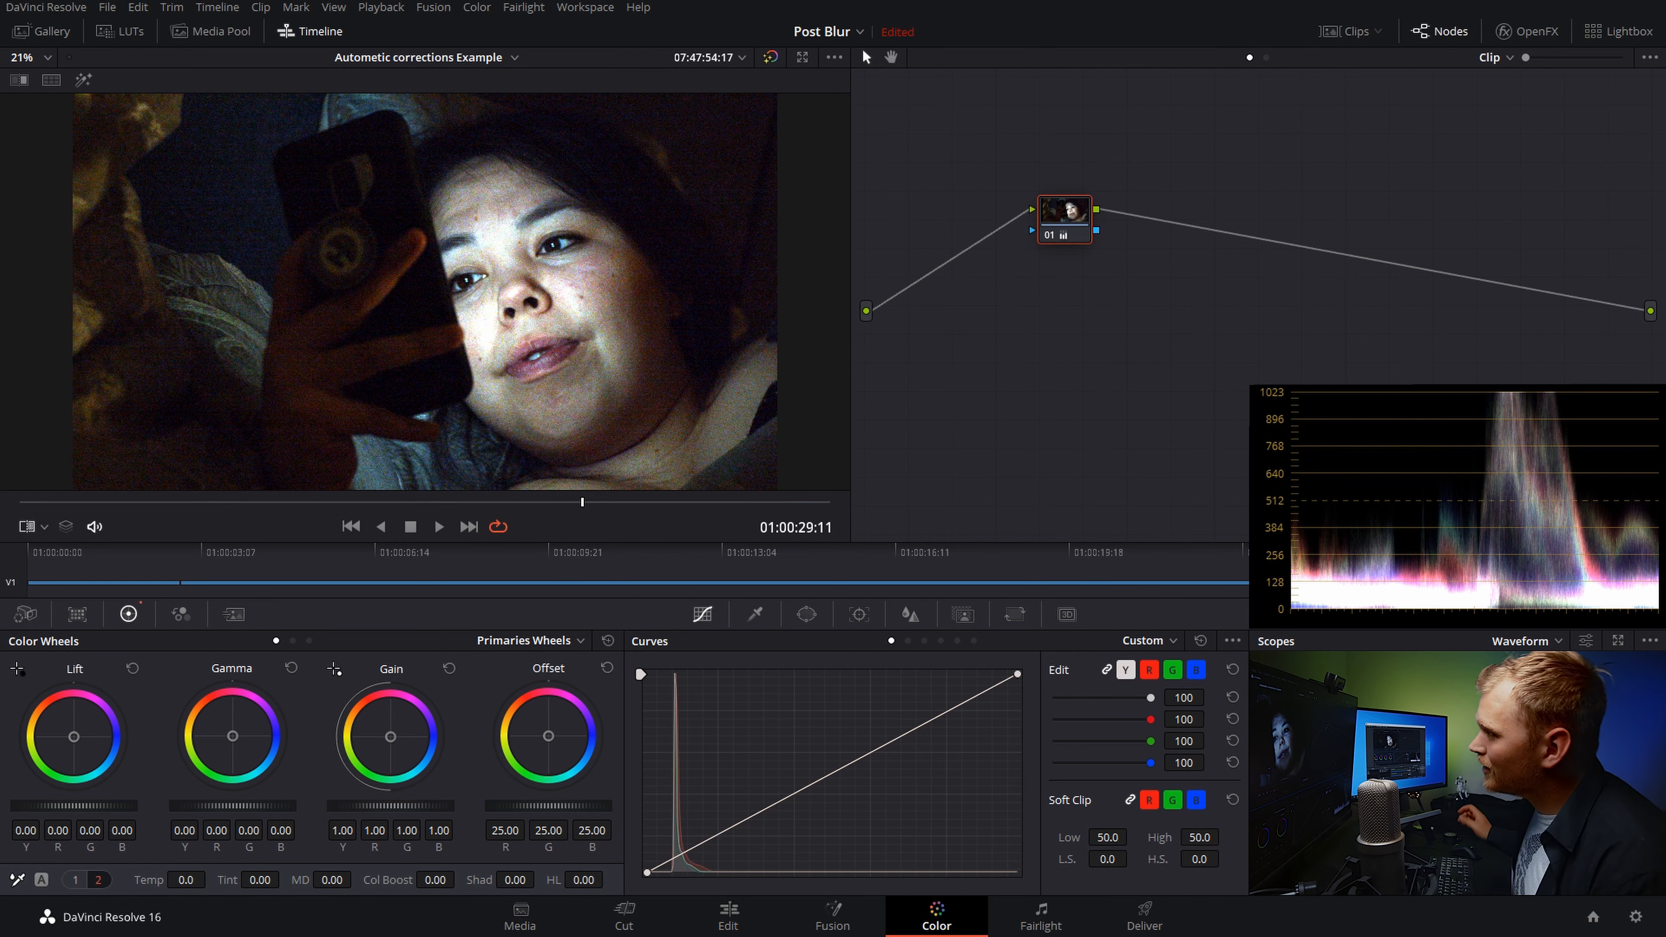
{"action": "right_click", "coordinate": [1072, 215]}
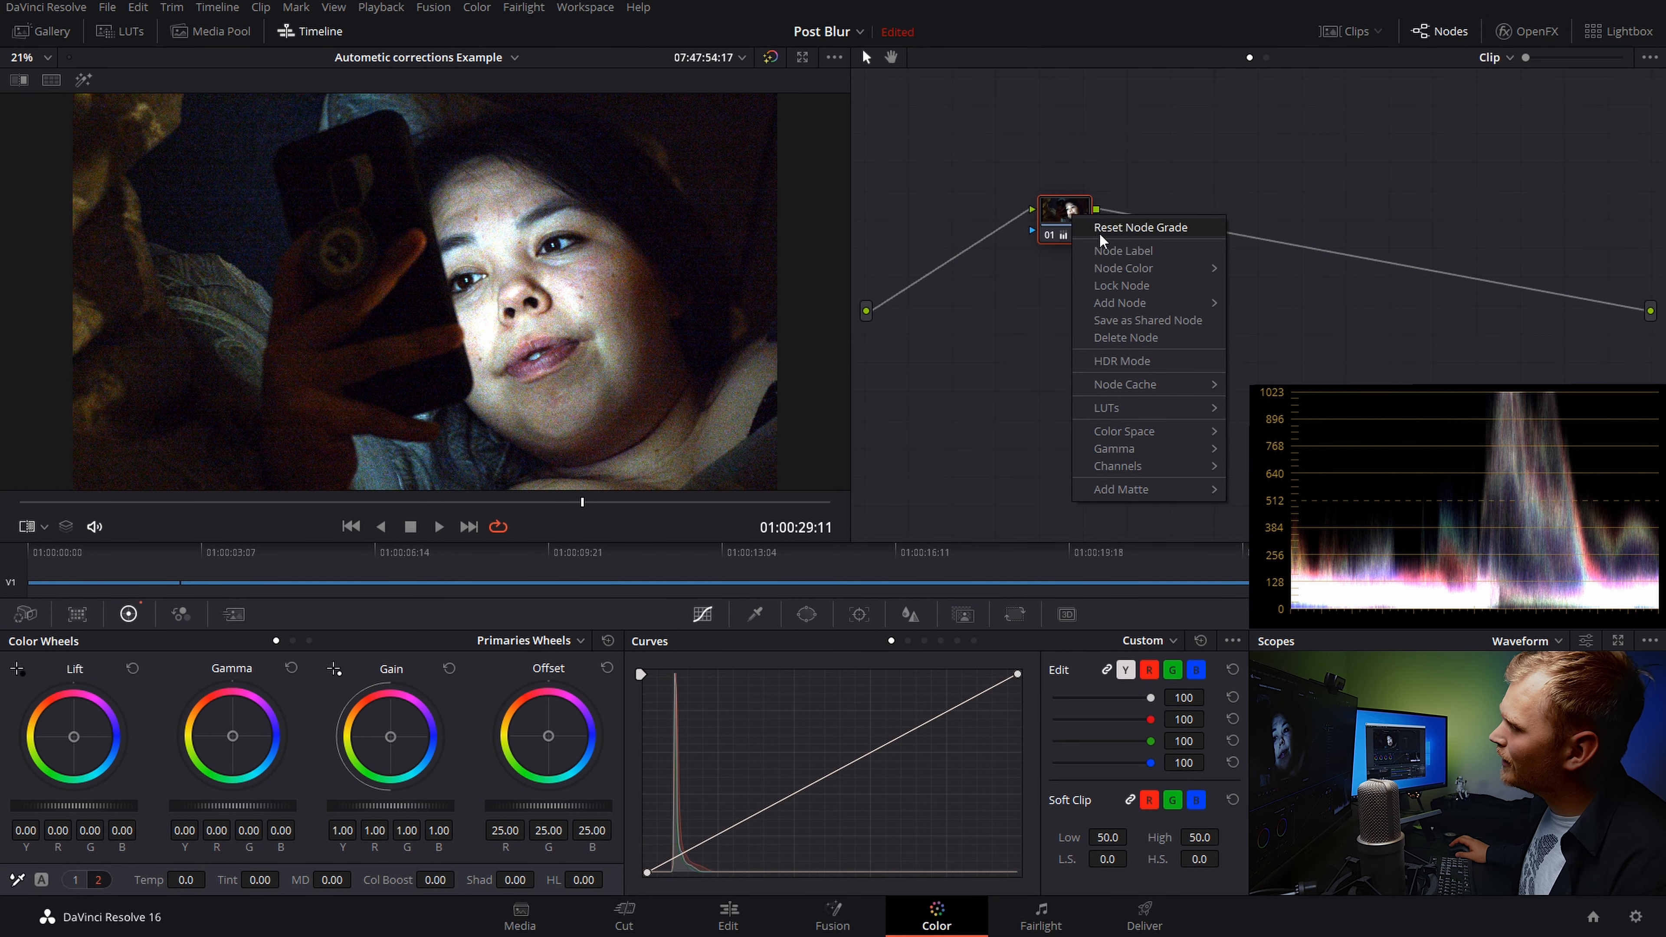
{"action": "left_click", "coordinate": [1089, 249]}
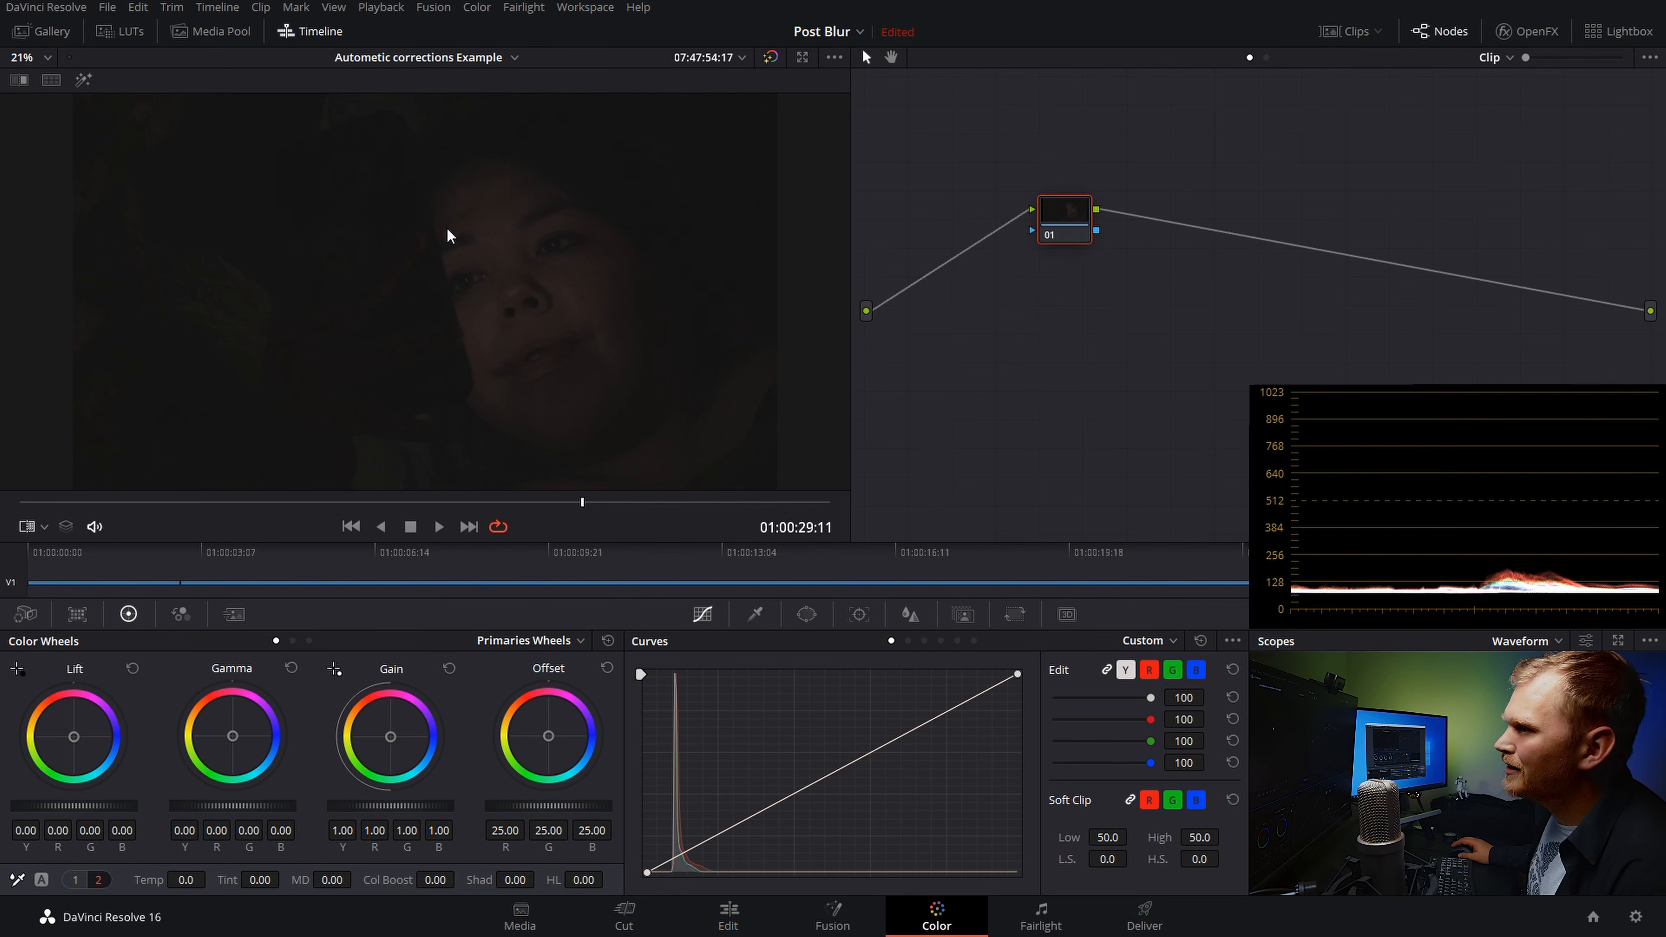
{"action": "left_click", "coordinate": [438, 555]}
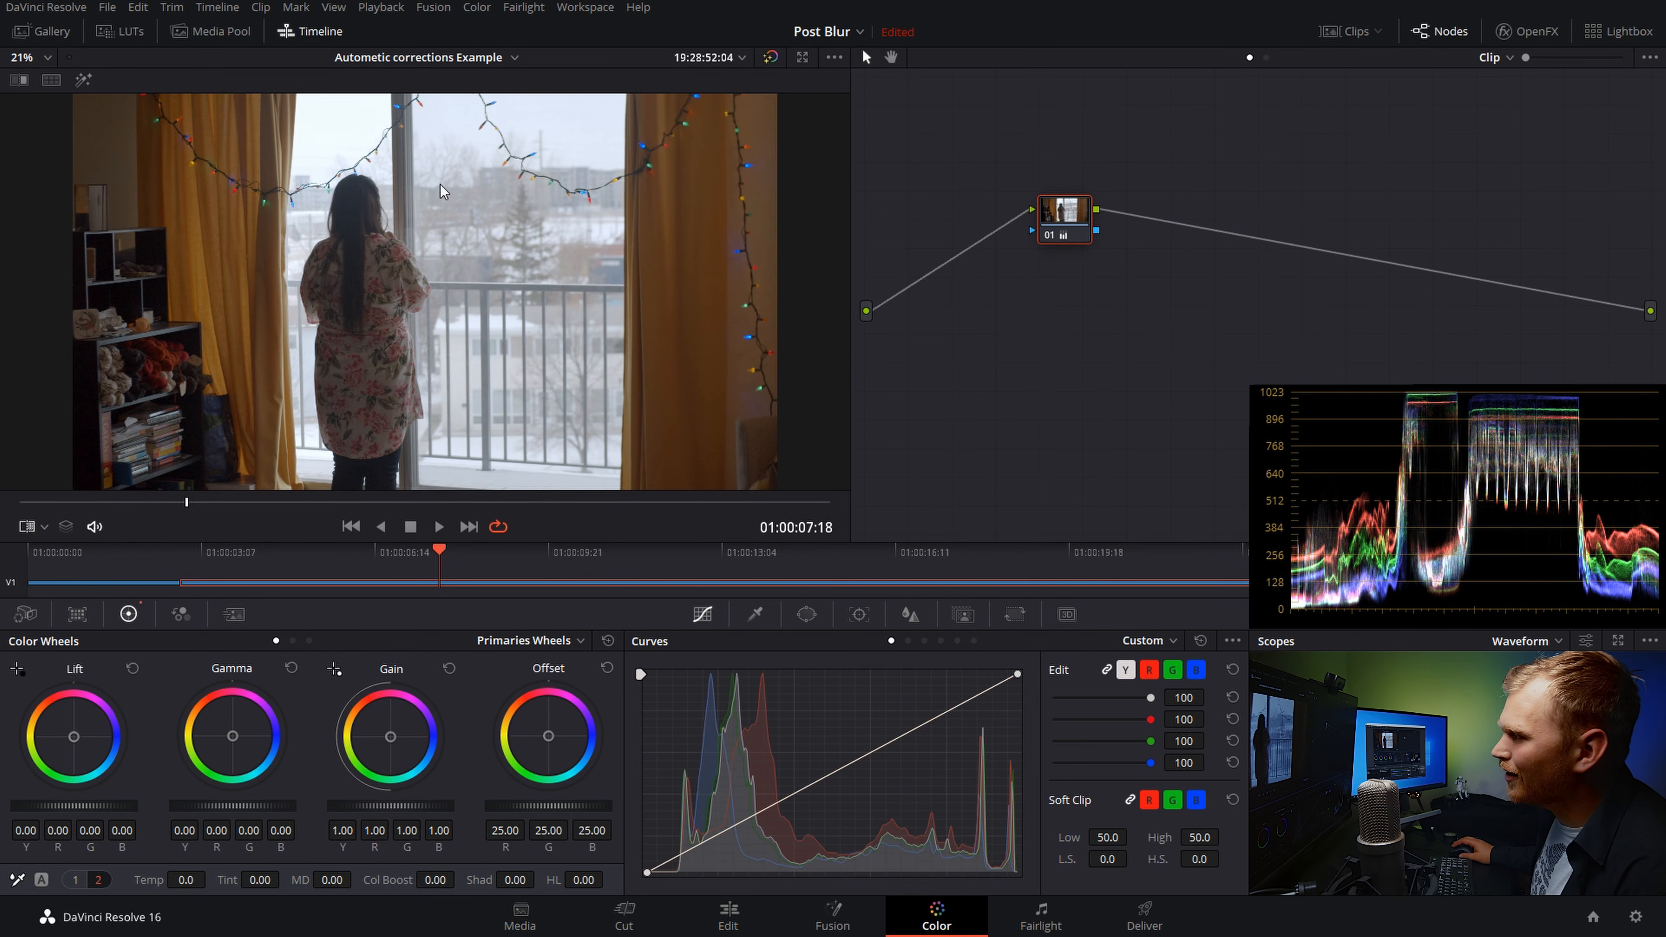